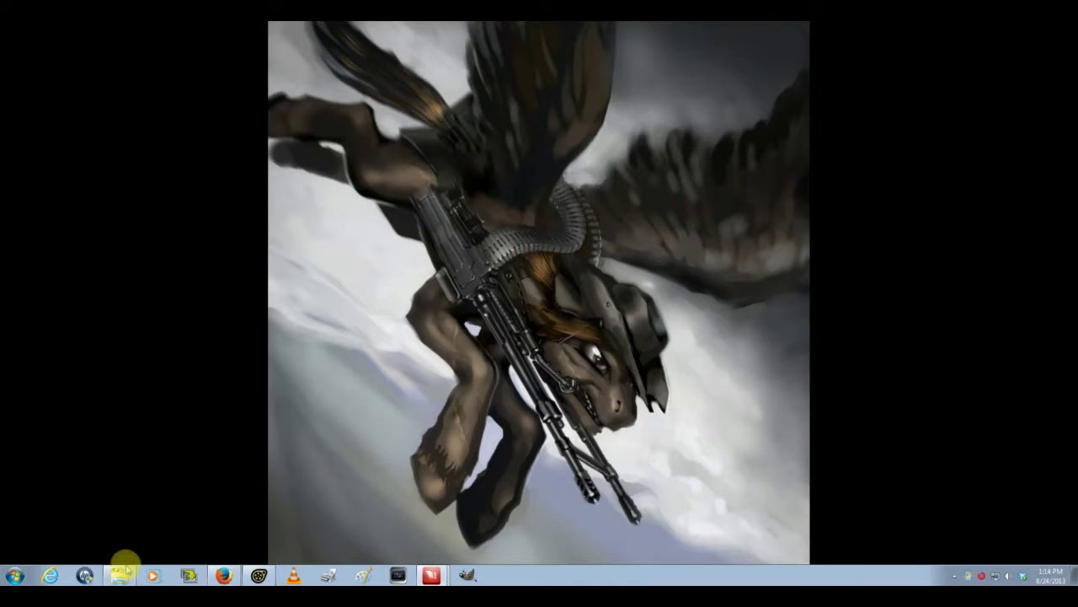
- Bring up the Explorer window showing the SourceFilmmaker game folder
click(120, 575)
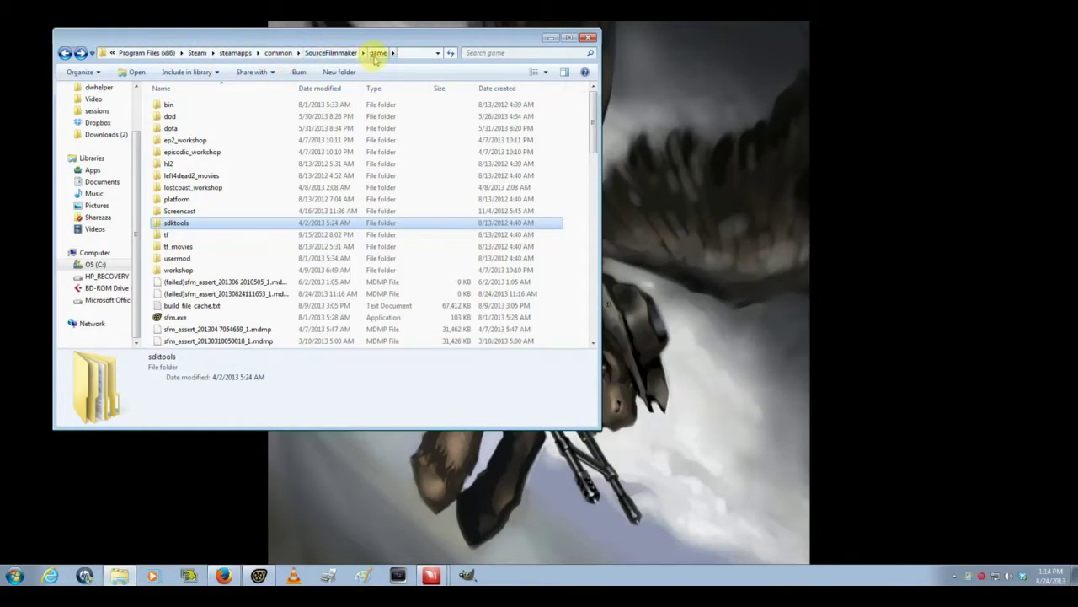
- Browse into sdktools > python > 2.7 > win32 > tcl
double_click(176, 224)
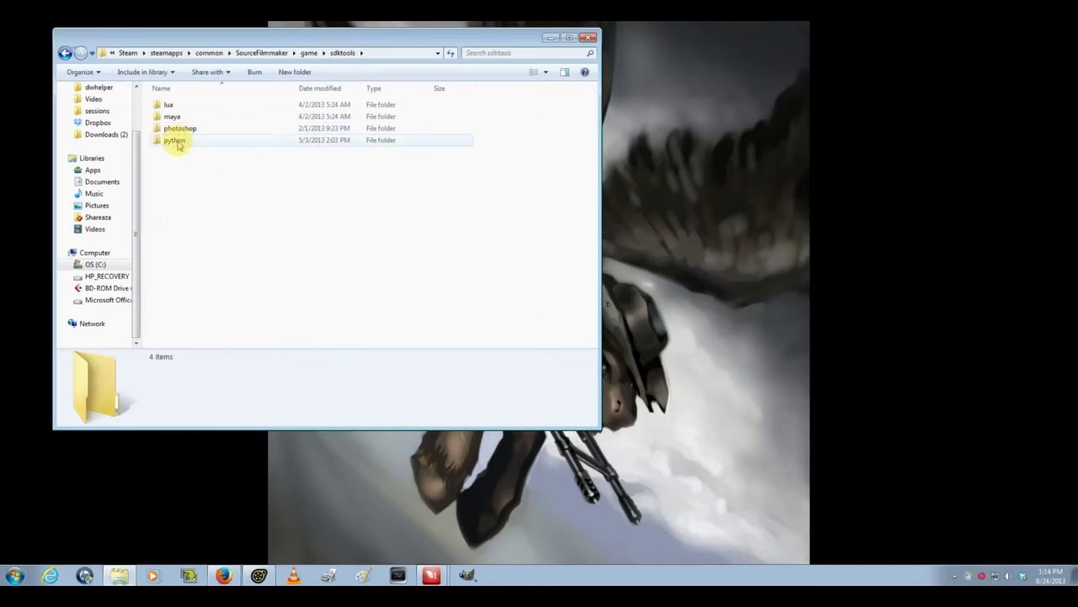
double_click(174, 140)
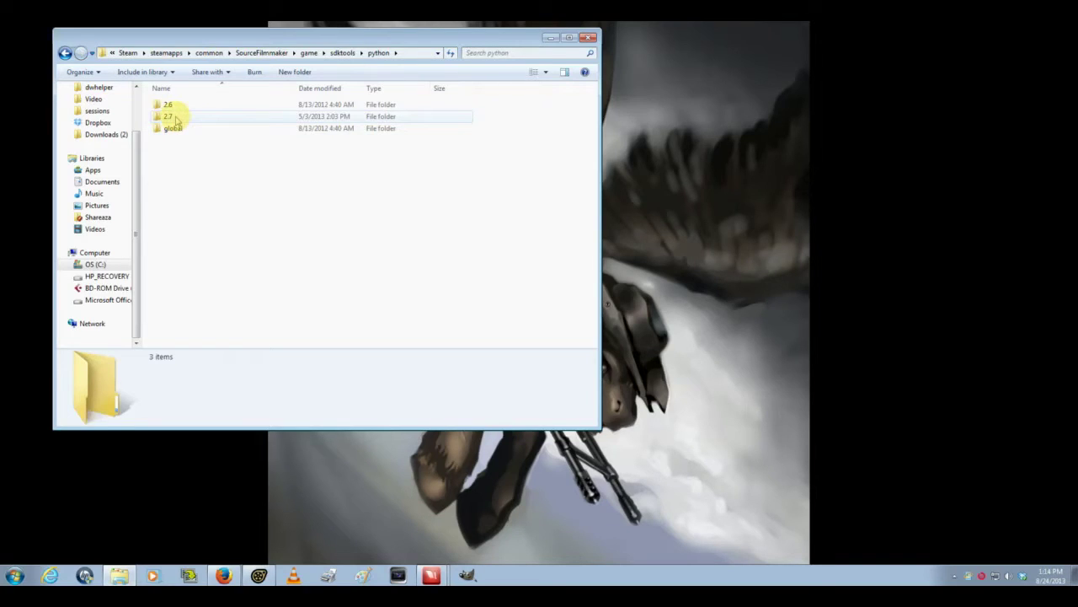
double_click(173, 117)
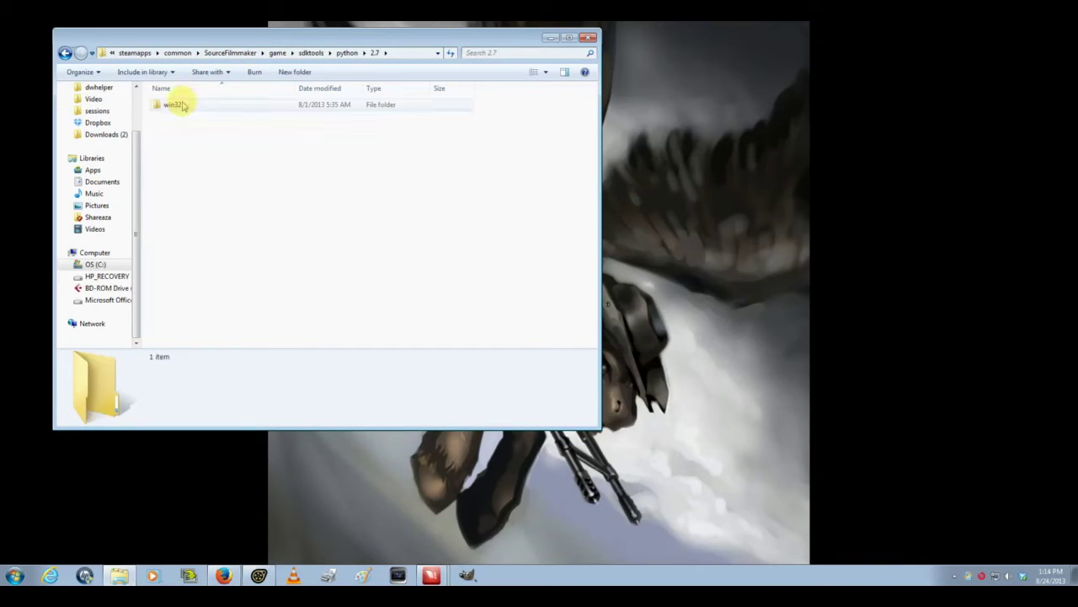
double_click(183, 105)
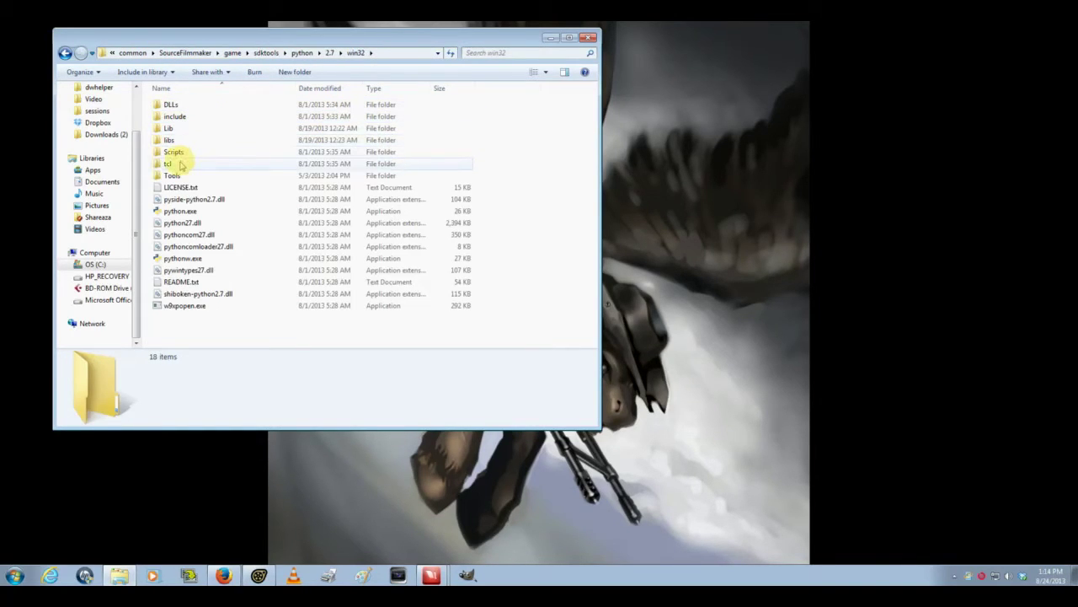
double_click(169, 163)
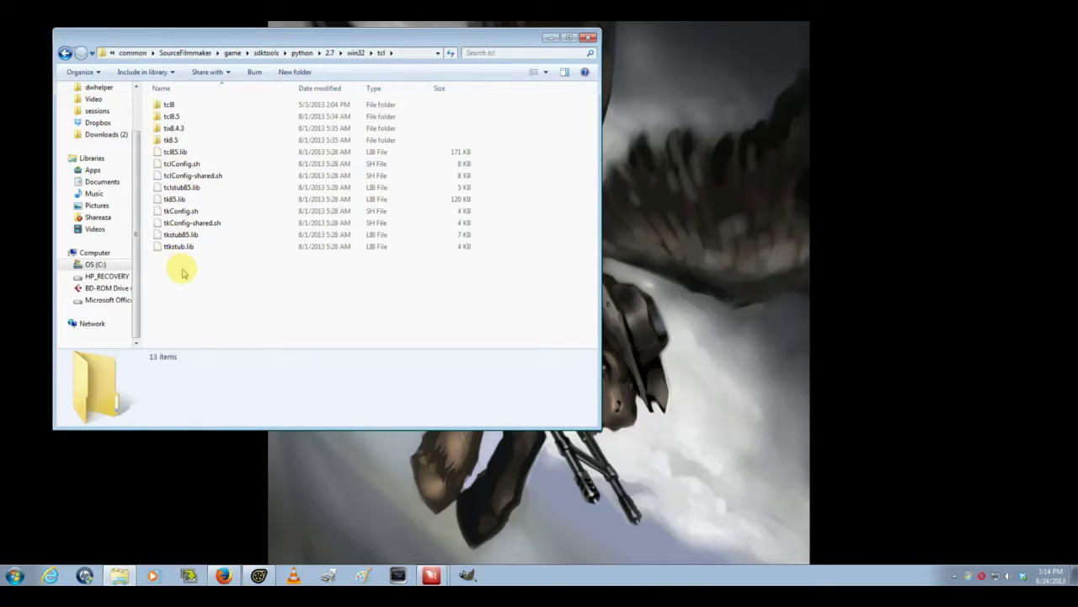
- Copy all 13 tcl items and return to the win32 folder
drag(183, 270, 160, 104)
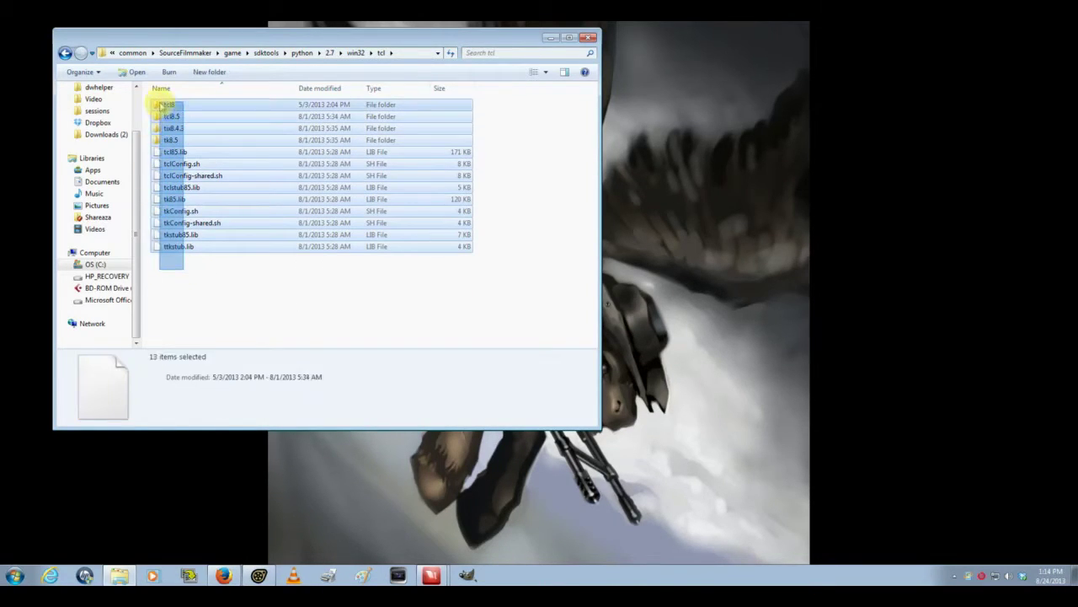
right_click(213, 108)
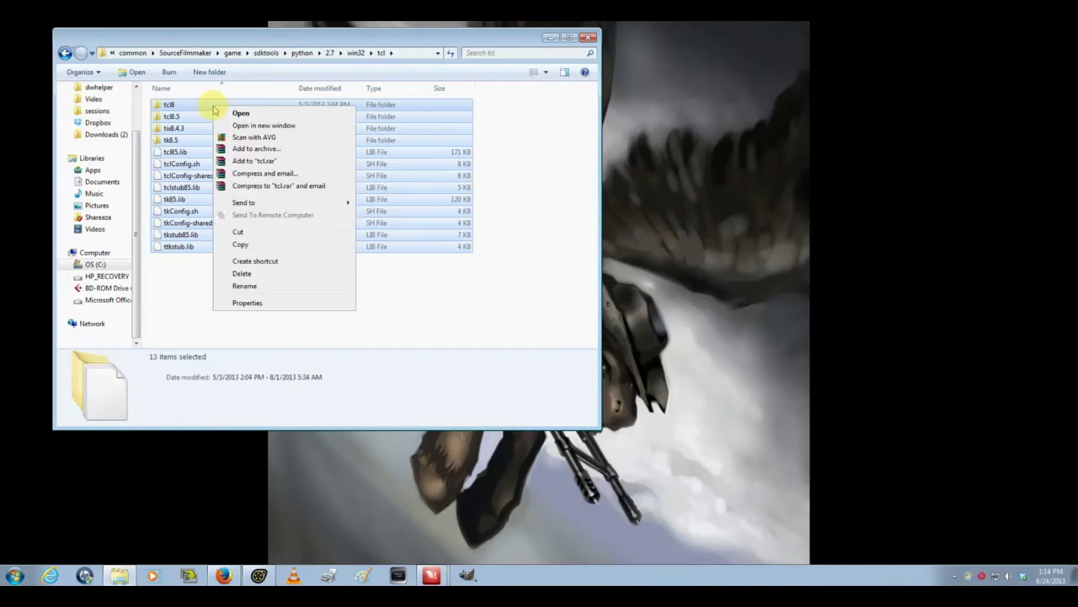
click(257, 245)
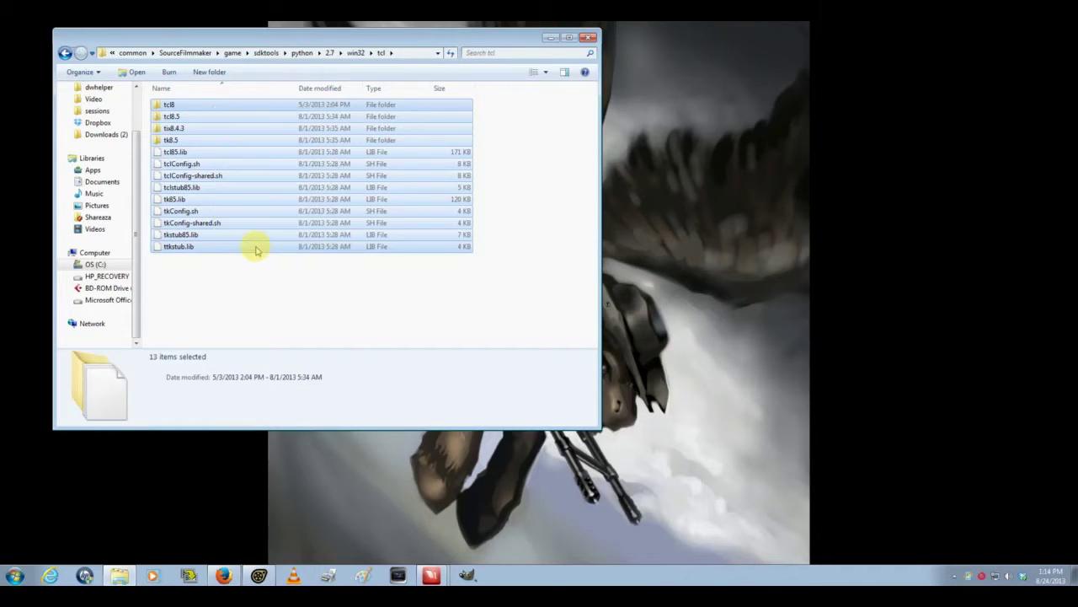
click(65, 54)
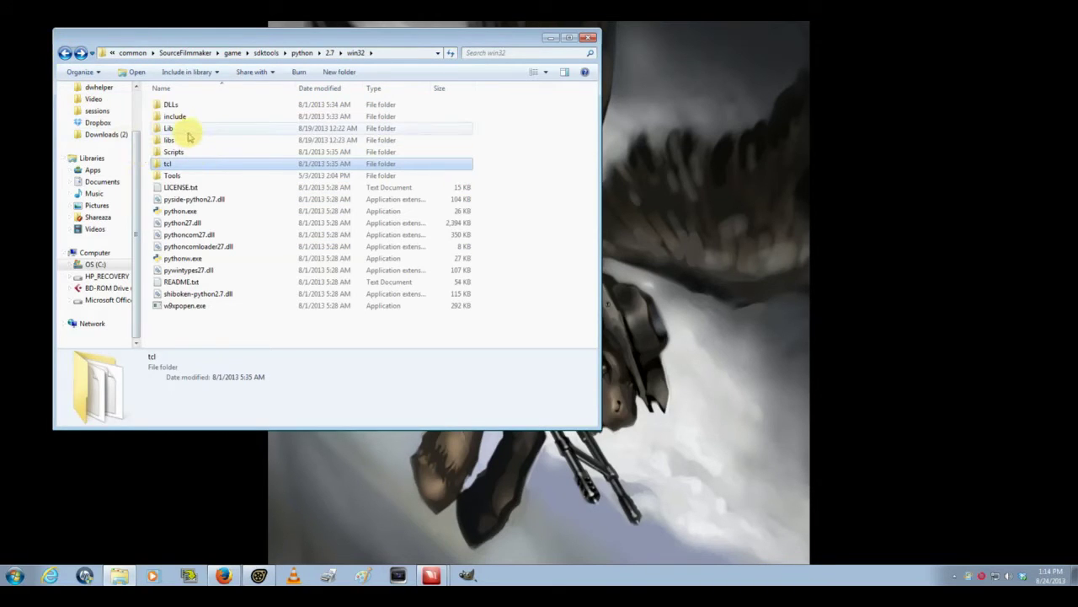
- Open the win32 Lib folder and scroll down to its Python files like antigravity.py
click(188, 133)
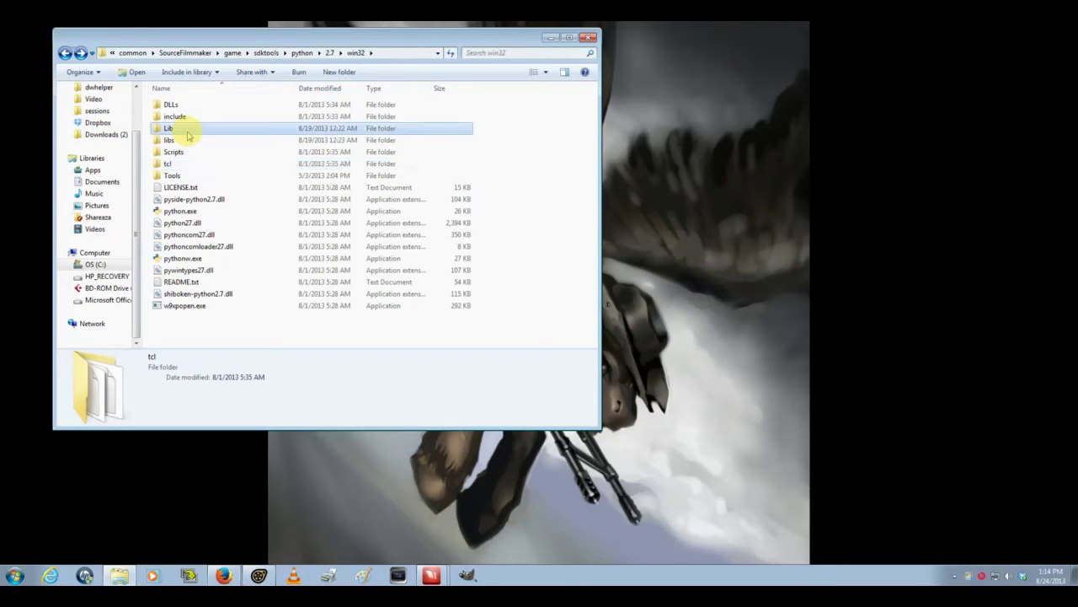
double_click(187, 131)
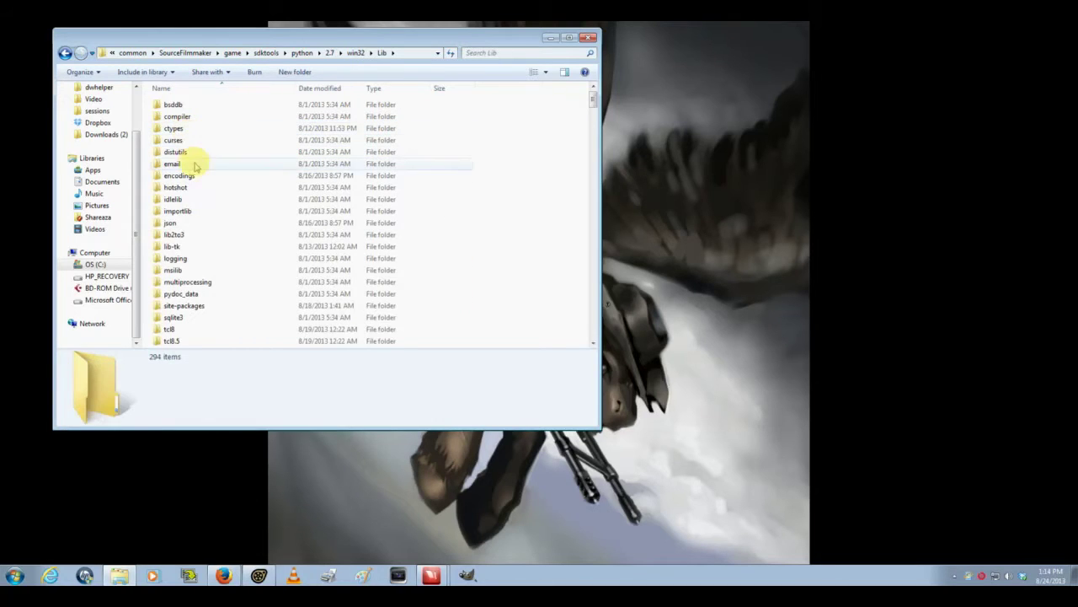
scroll(241, 308, down, 3)
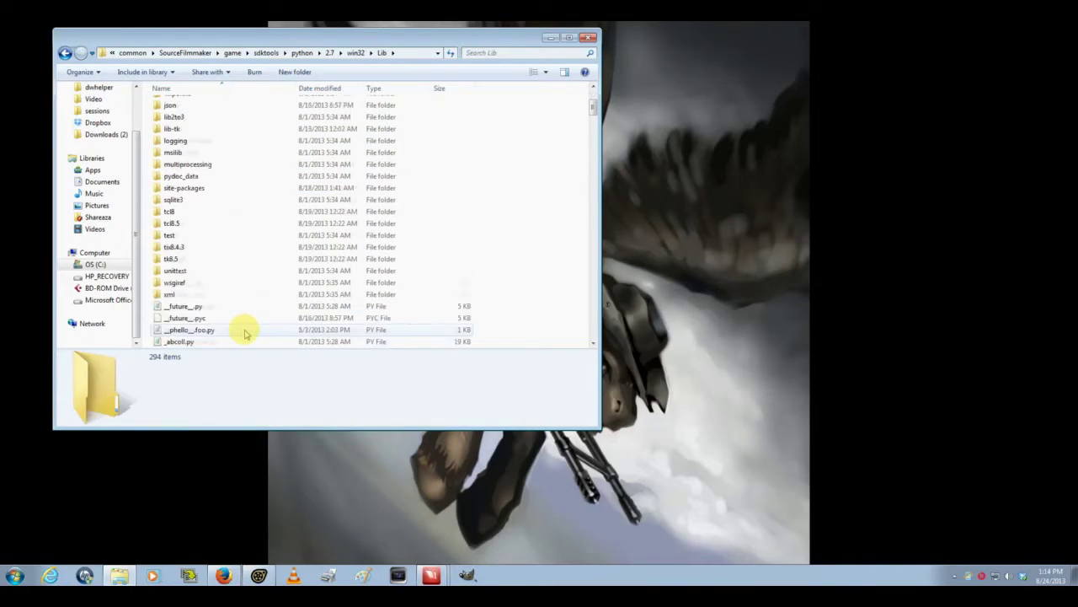
scroll(241, 328, down, 3)
scroll(227, 278, down, 1)
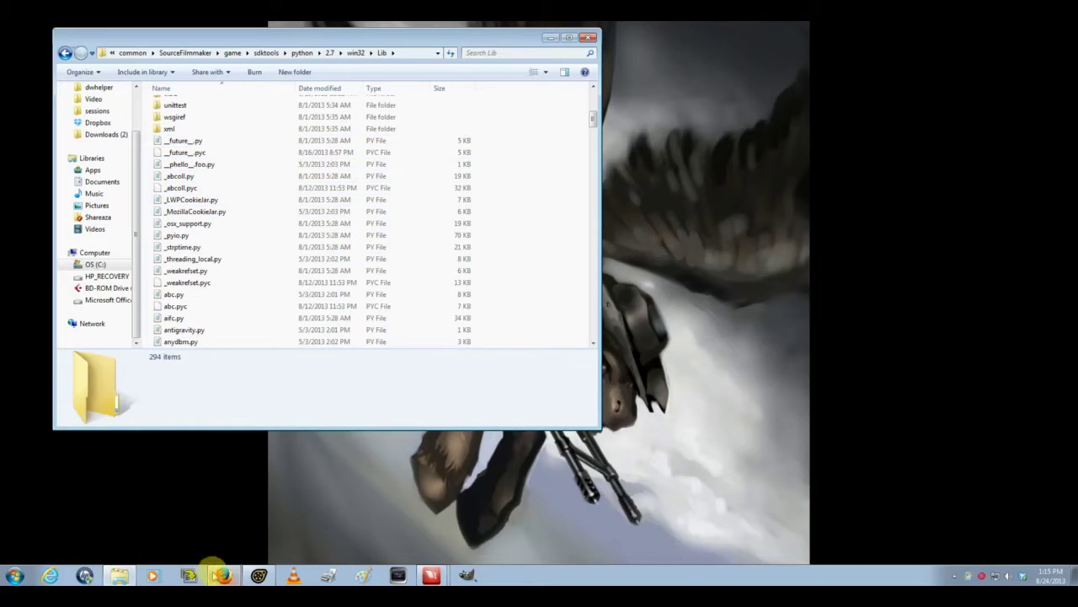
click(222, 574)
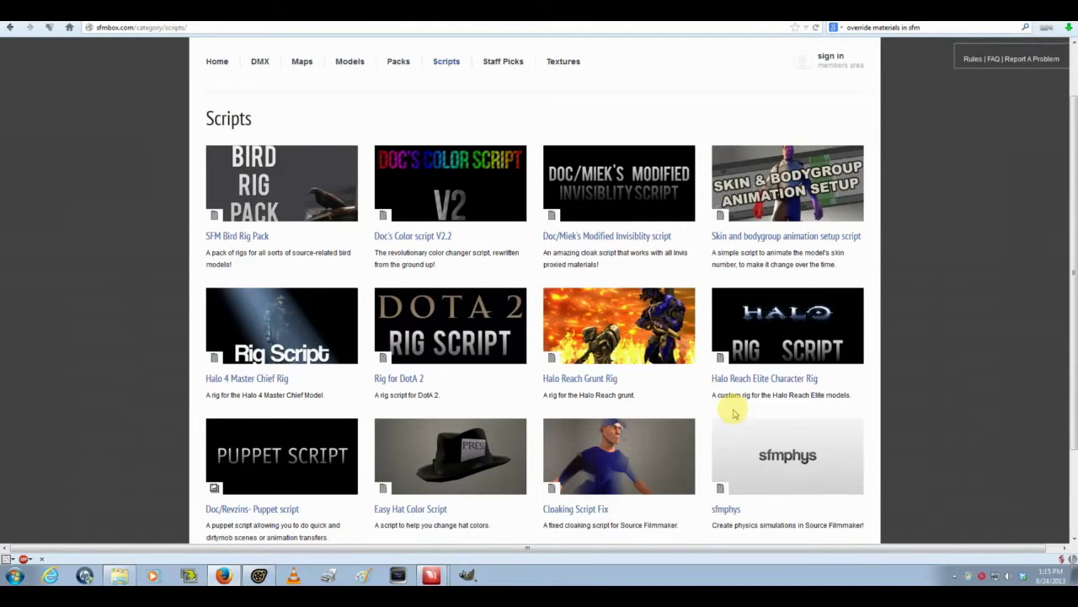
- Open SFMBox's sfmphys page, follow its GitHub download link, then return
scroll(733, 413, down, 3)
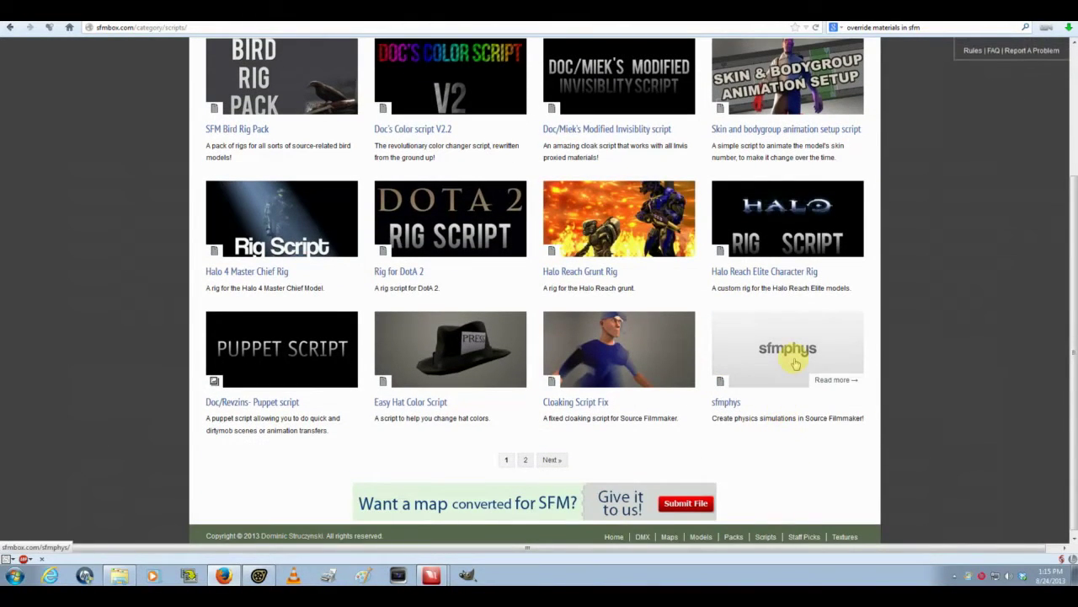
click(796, 363)
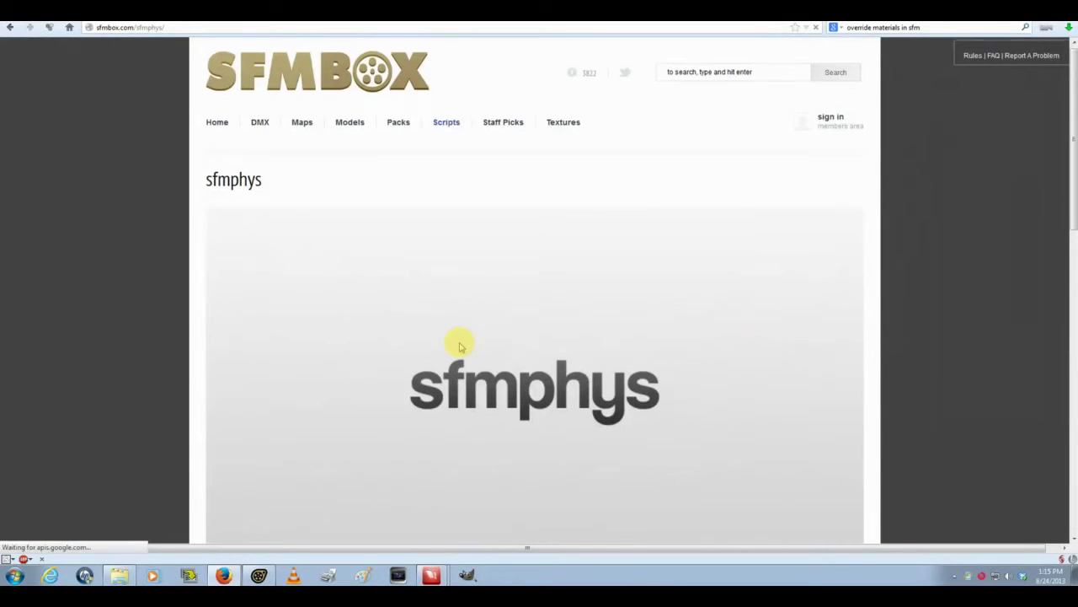
scroll(438, 345, down, 5)
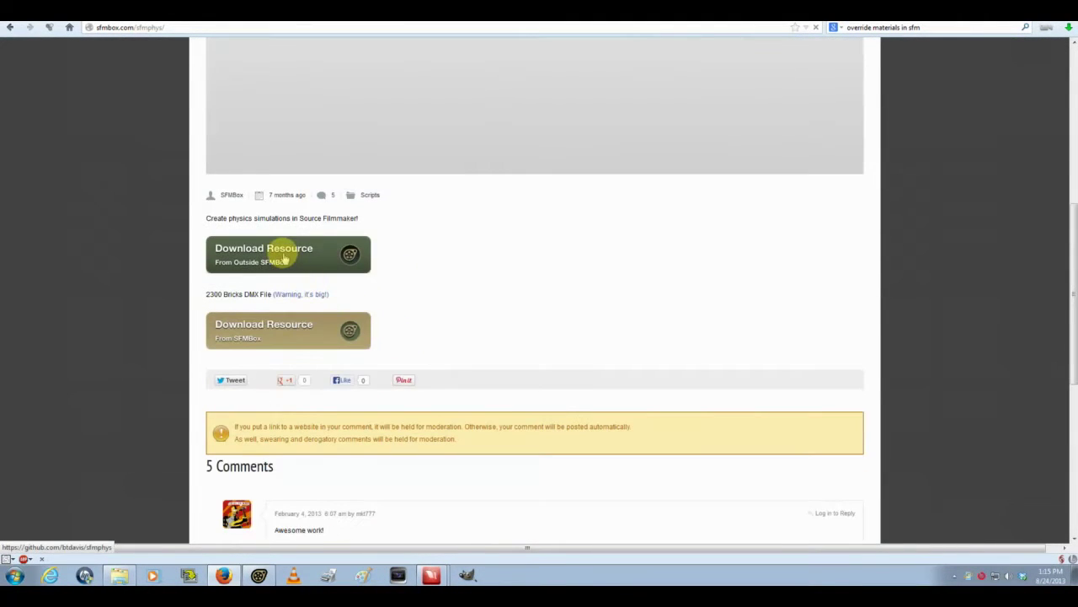
click(285, 260)
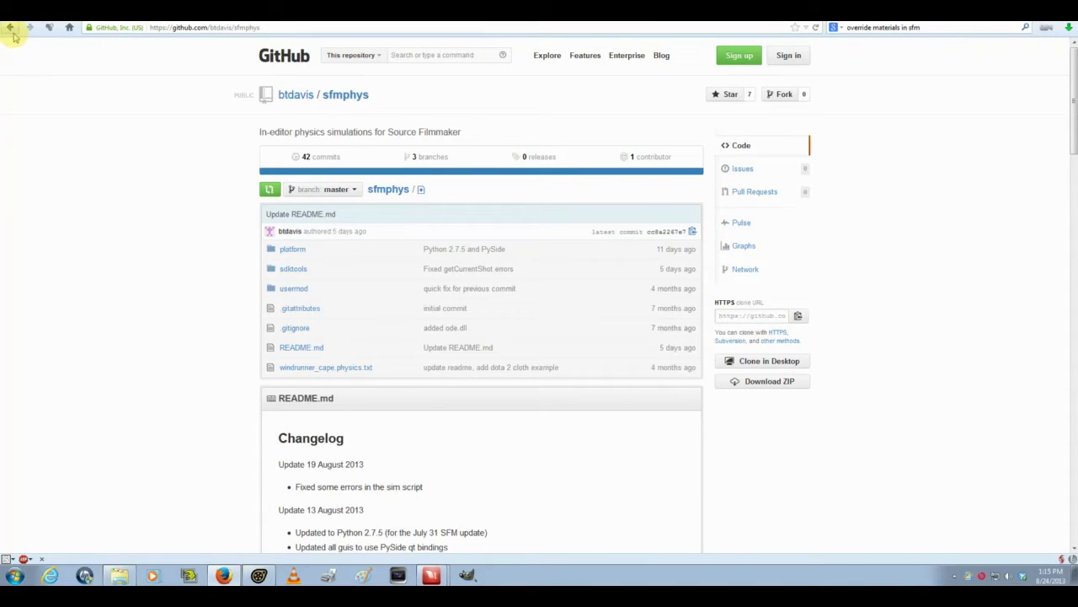
click(10, 28)
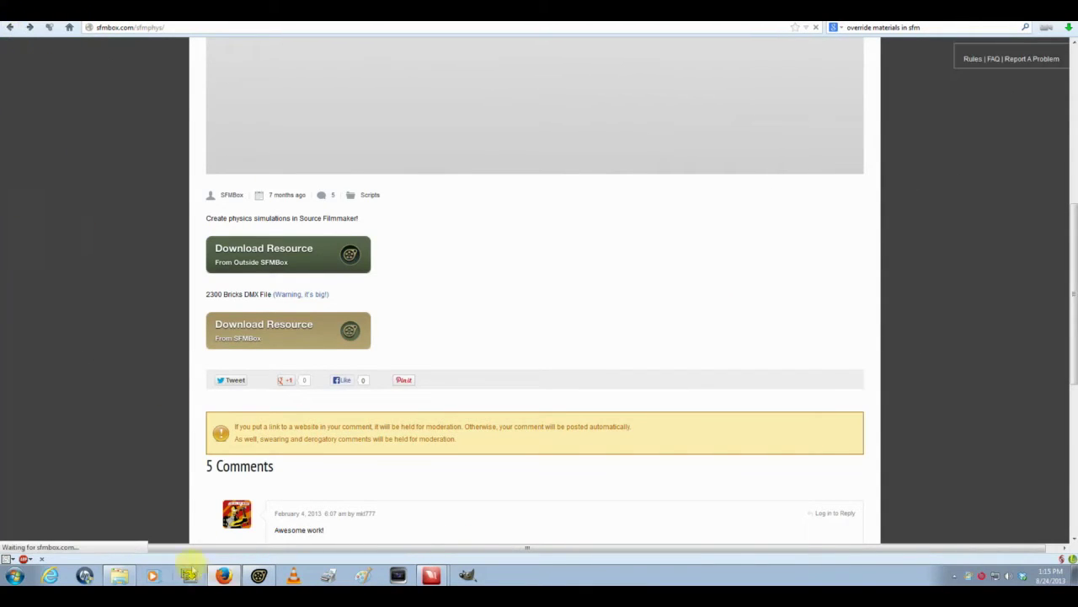
- Back out of Lib to the SourceFilmmaker game folder and open platform
click(118, 576)
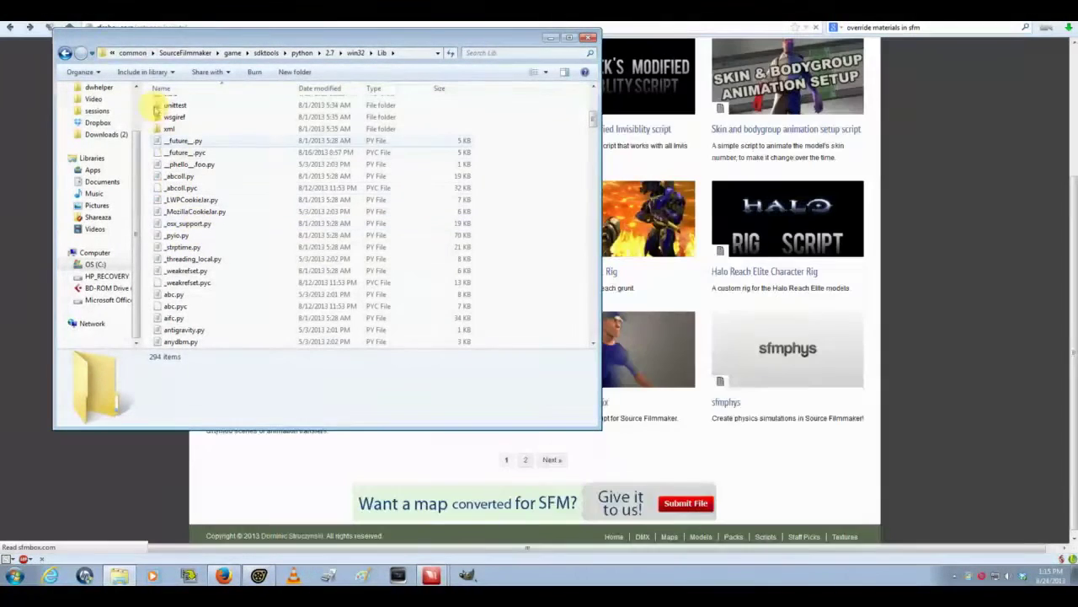
click(64, 52)
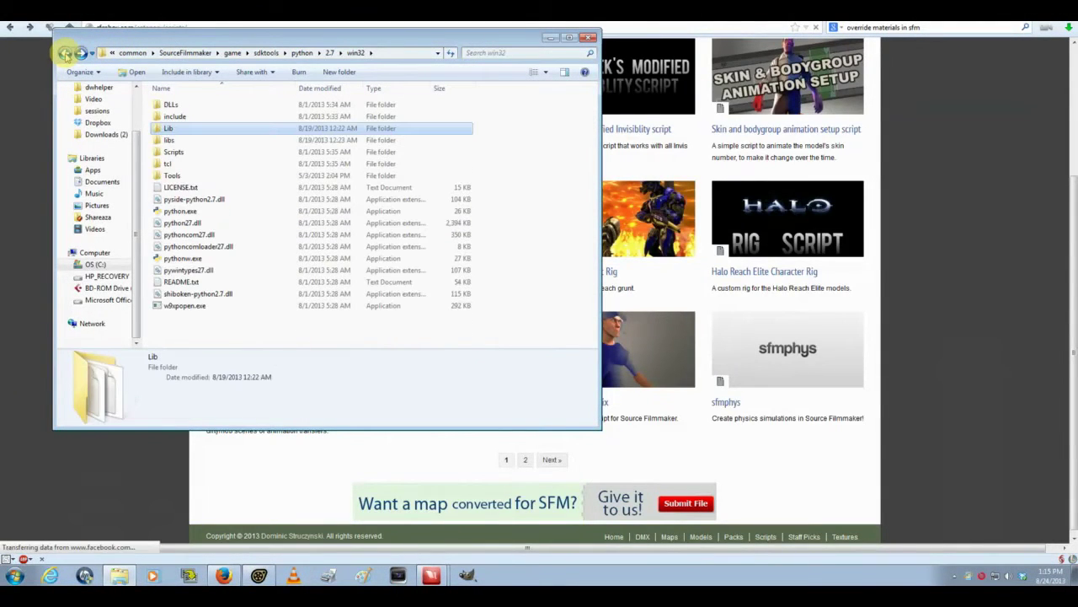
click(64, 52)
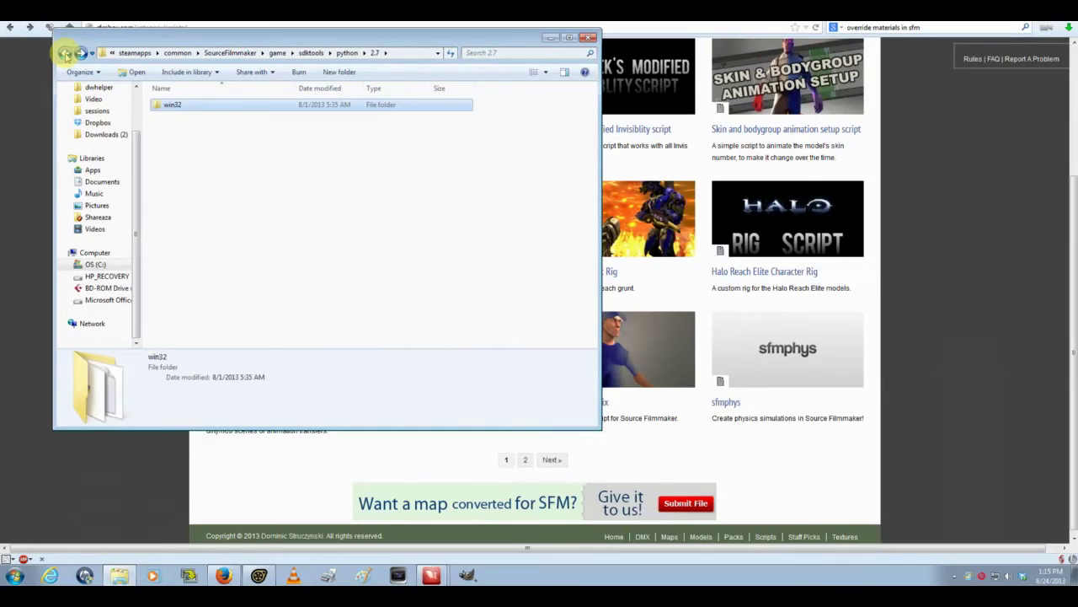
click(64, 52)
click(64, 52)
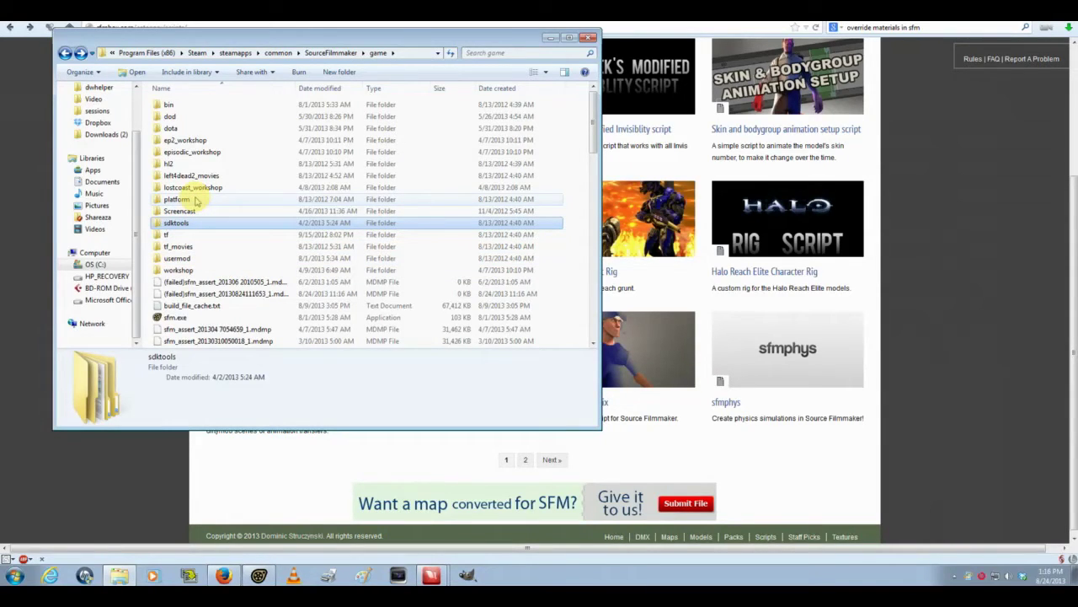
double_click(195, 199)
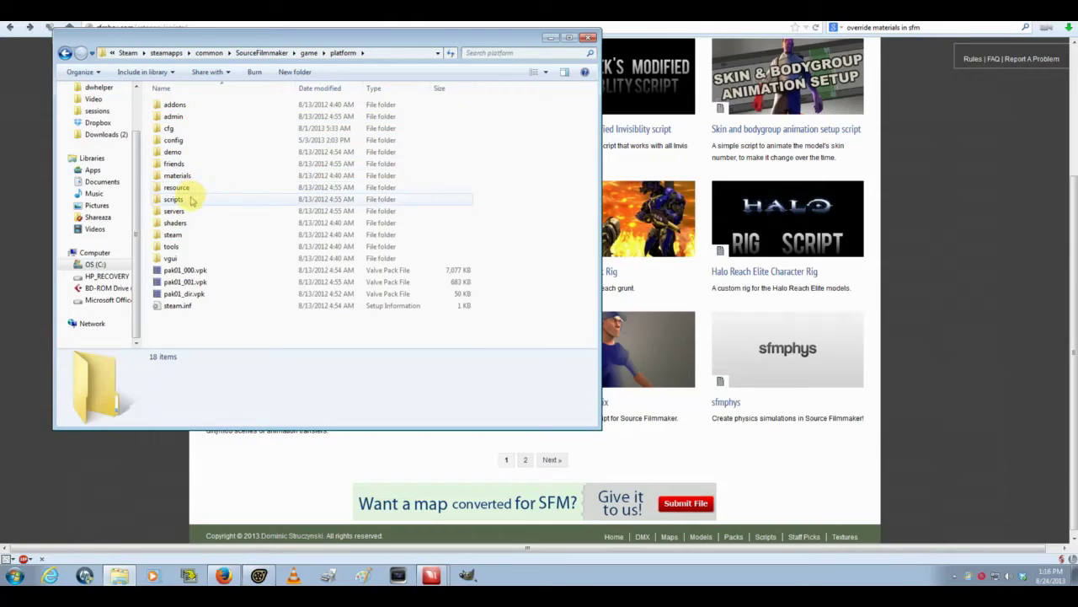
- View the scripts > sfm > animset rig scripts like phys_simulate.py, then return to platform
double_click(190, 199)
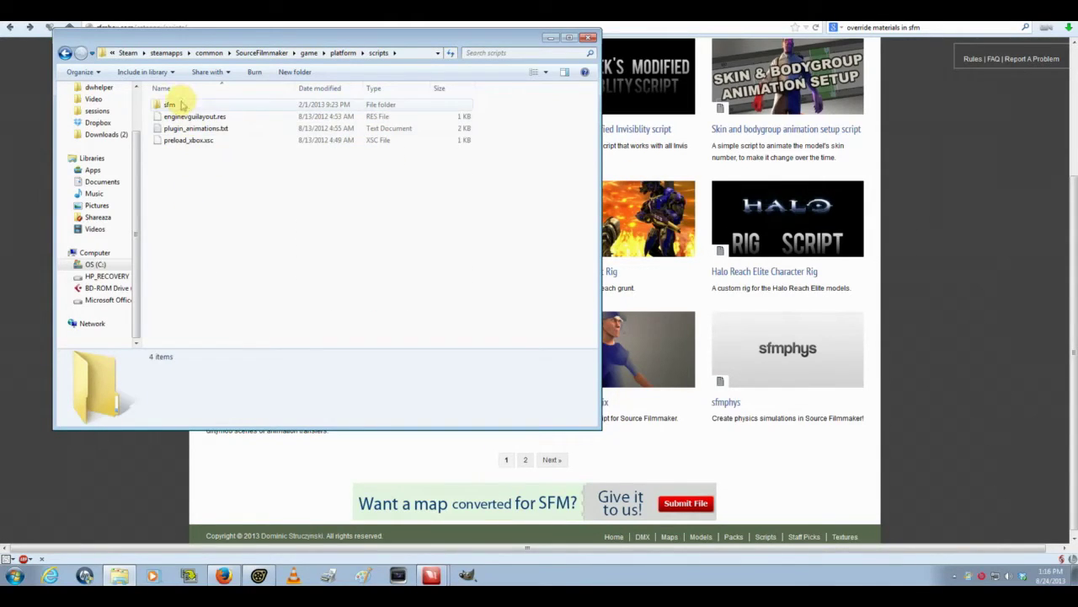
double_click(169, 104)
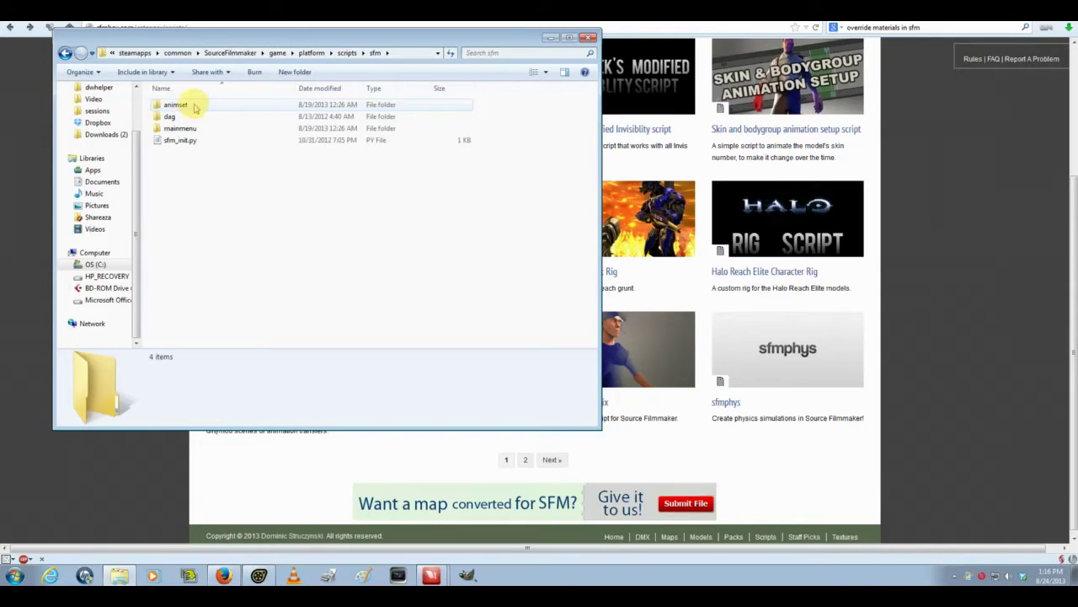
double_click(195, 108)
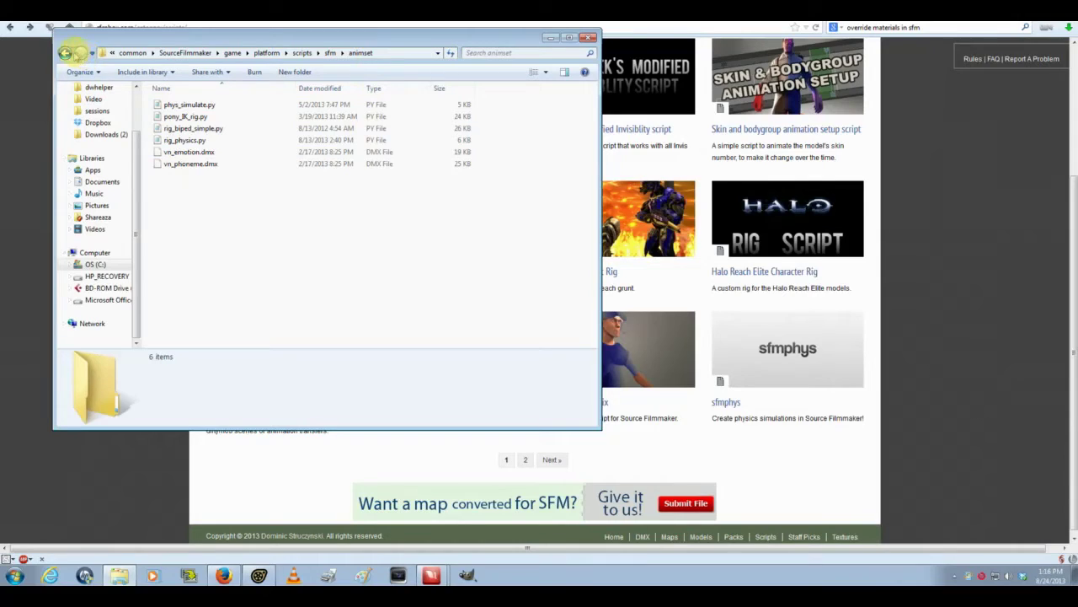
click(66, 54)
click(66, 53)
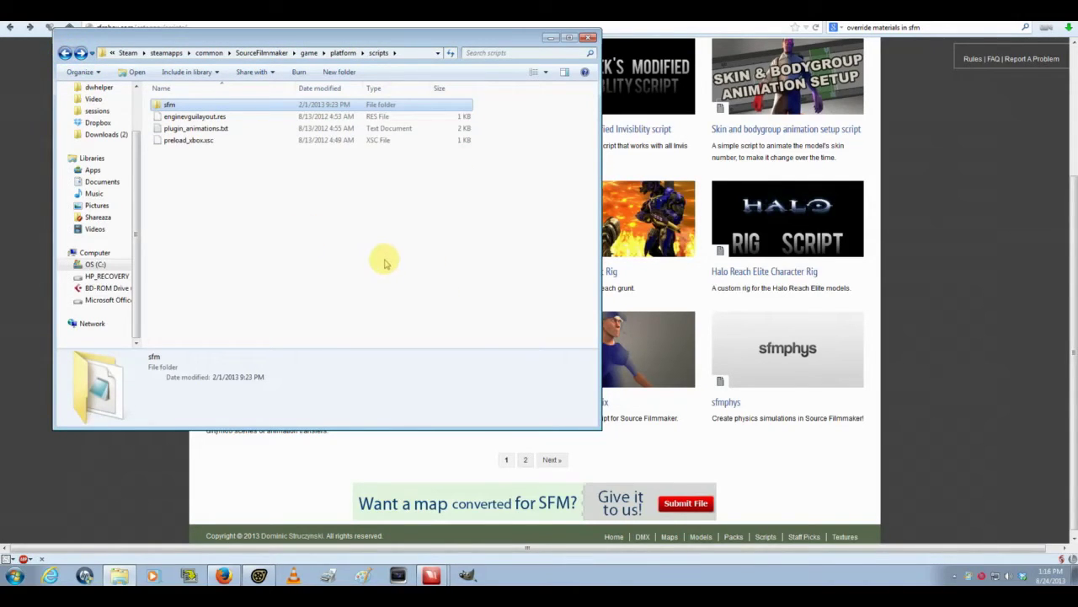
click(65, 54)
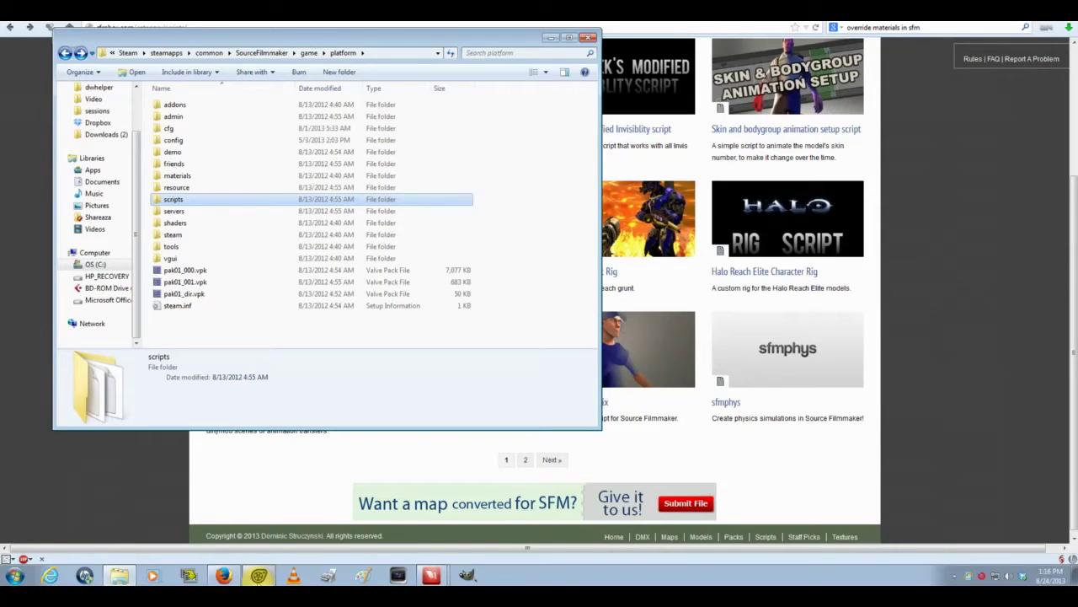
click(259, 575)
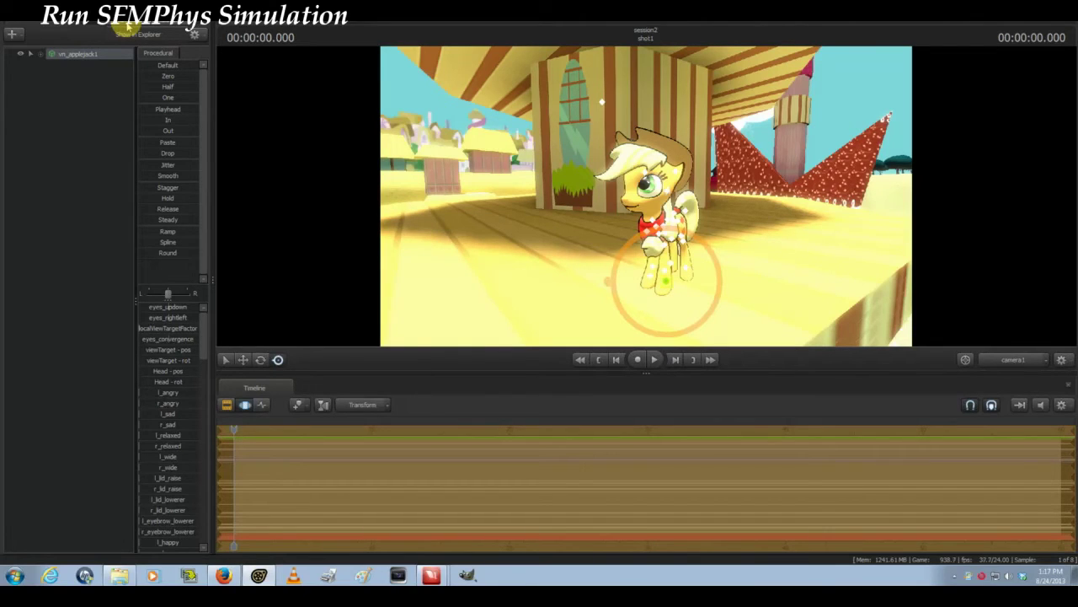
- Add props_gameplay/haybale.mdl to the scene as a new animation set, searching 'haybal'
click(63, 97)
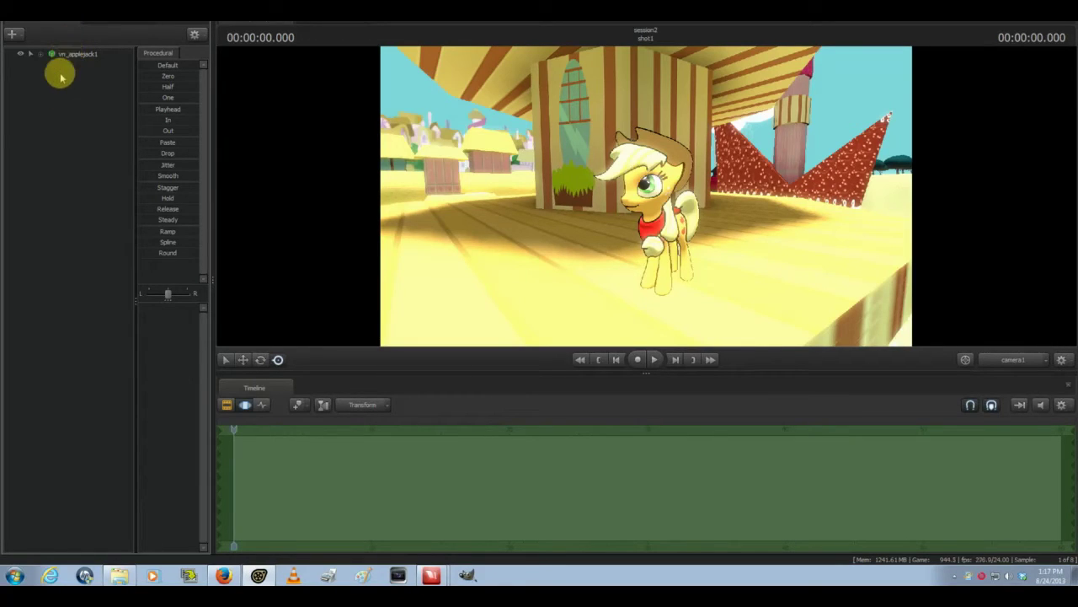
right_click(55, 83)
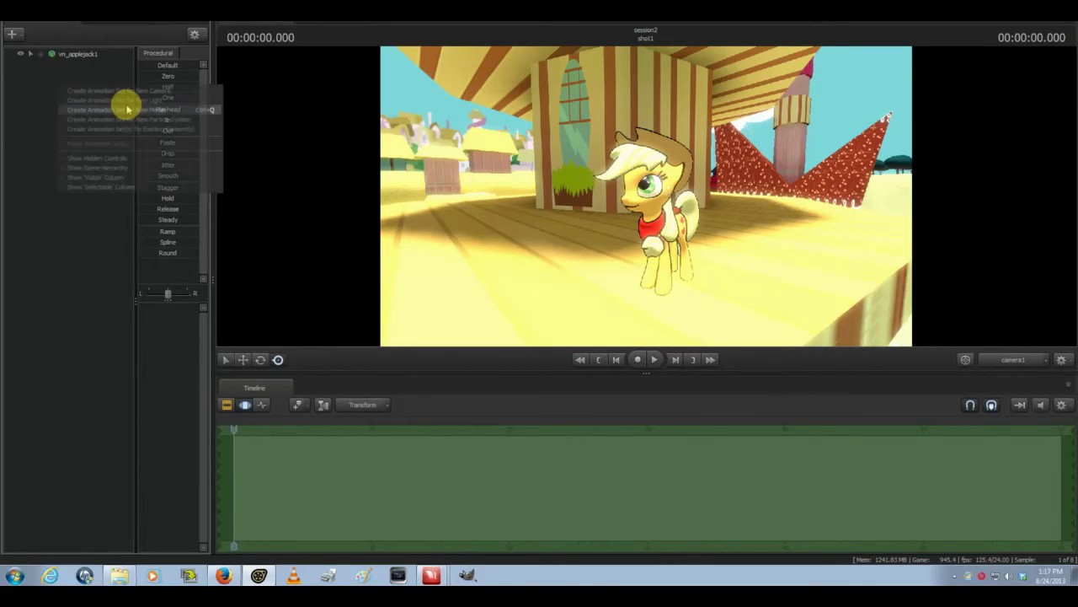
click(126, 109)
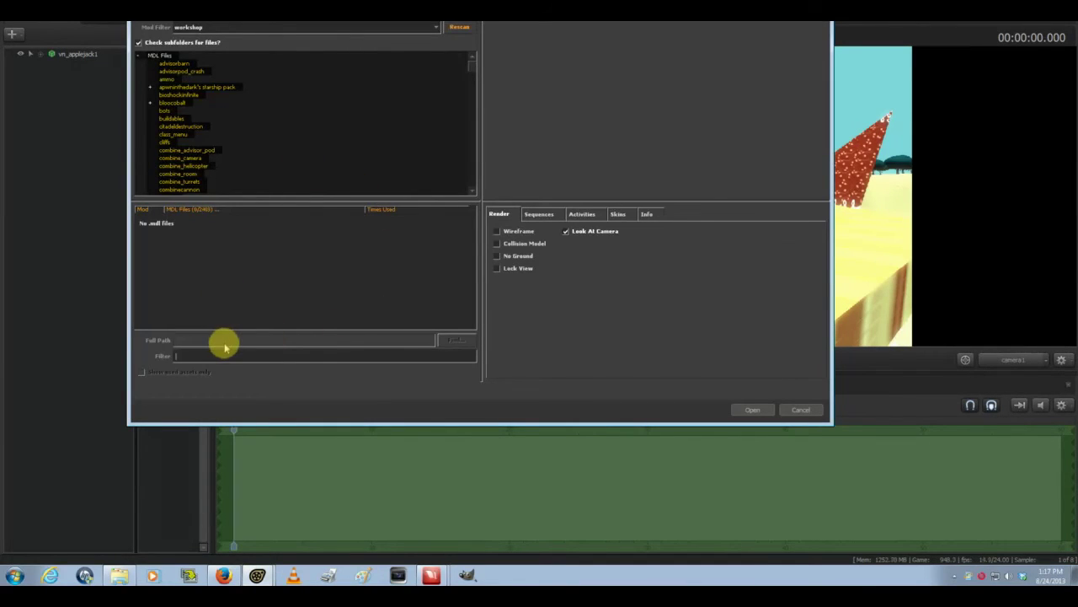
click(248, 356)
text(hay)
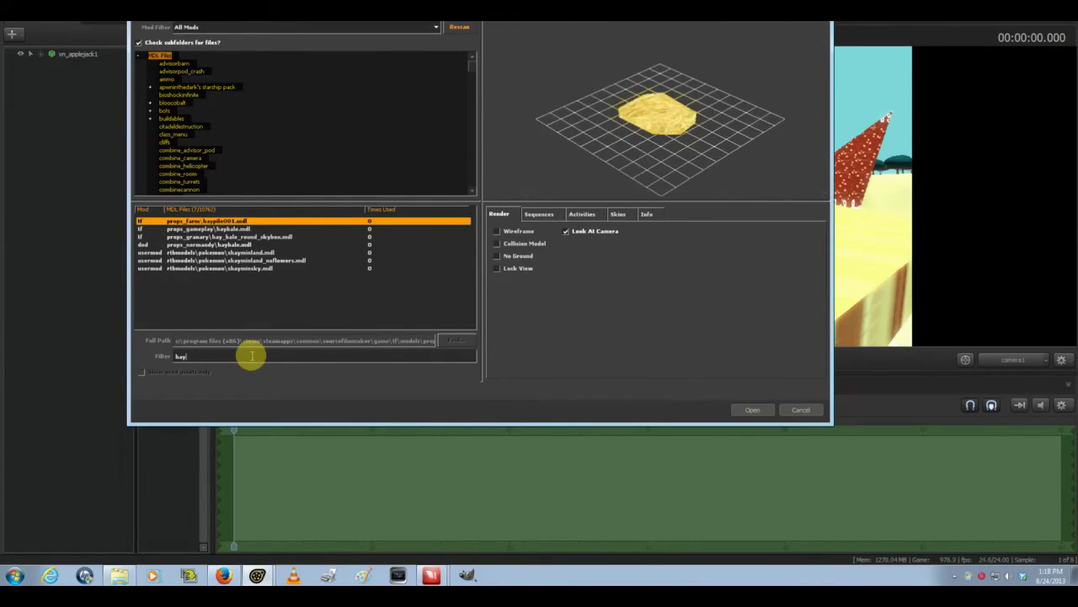
text(bal)
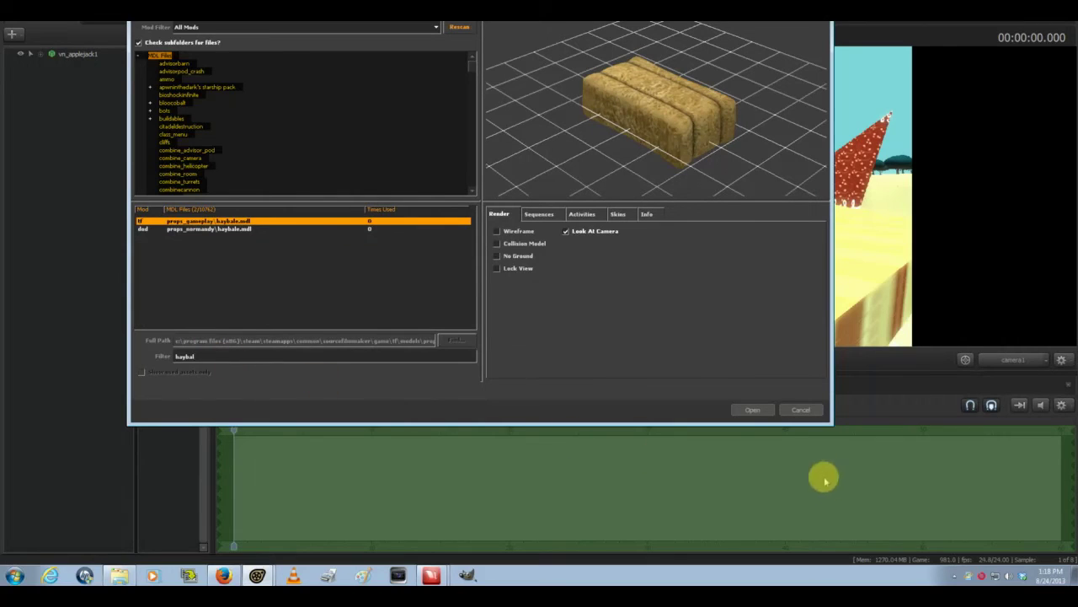
click(764, 411)
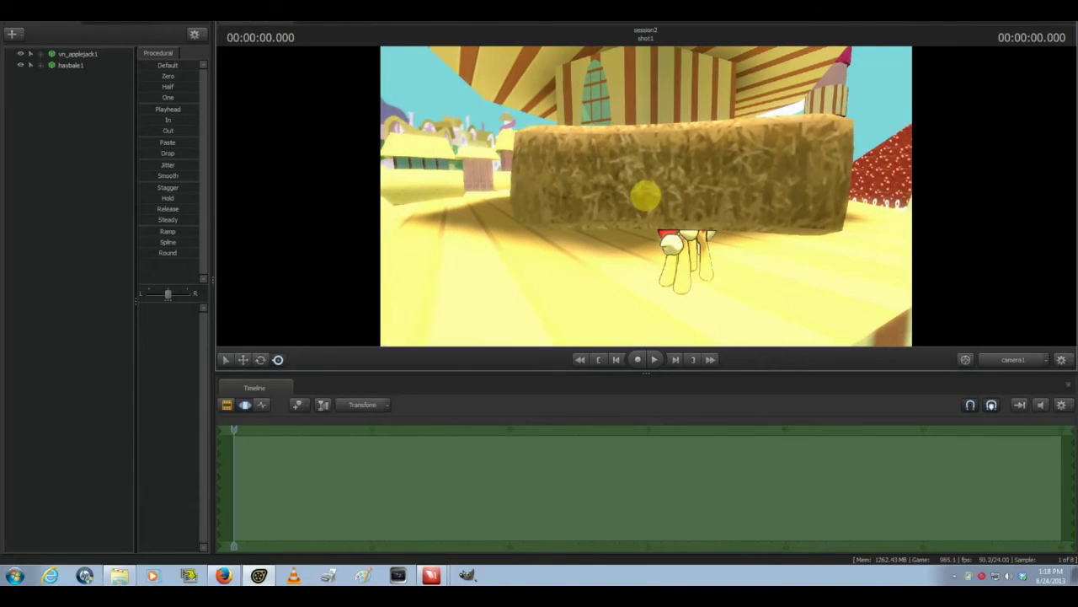
- Orbit behind the hay bale and select haybale1 for rigging
drag(645, 195, 626, 193)
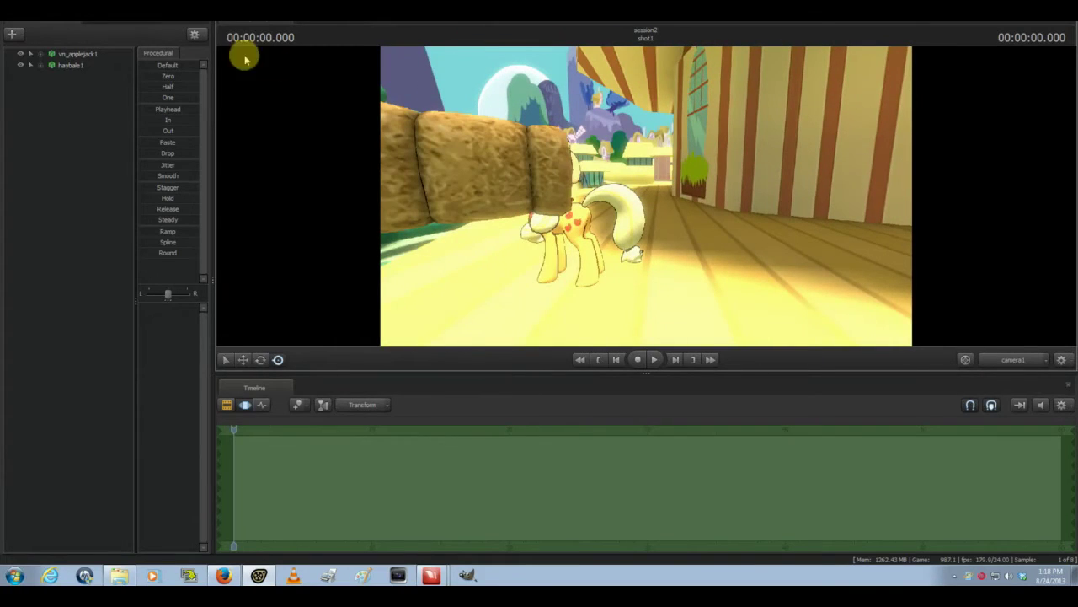
click(63, 67)
right_click(60, 66)
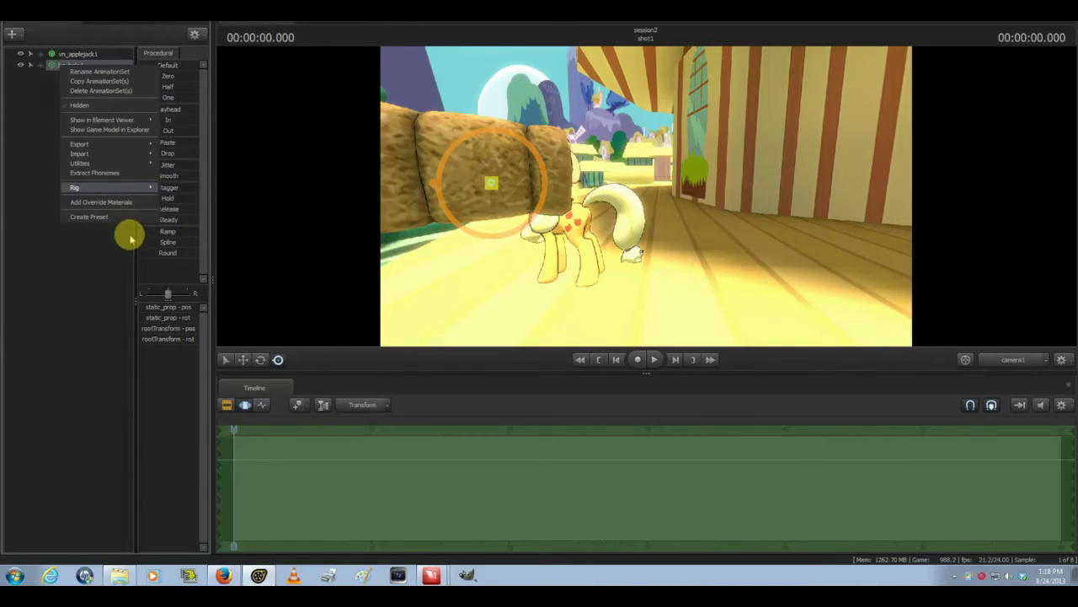
- Apply rig_physics to haybale1 and inspect its Rigidbodies group
click(85, 243)
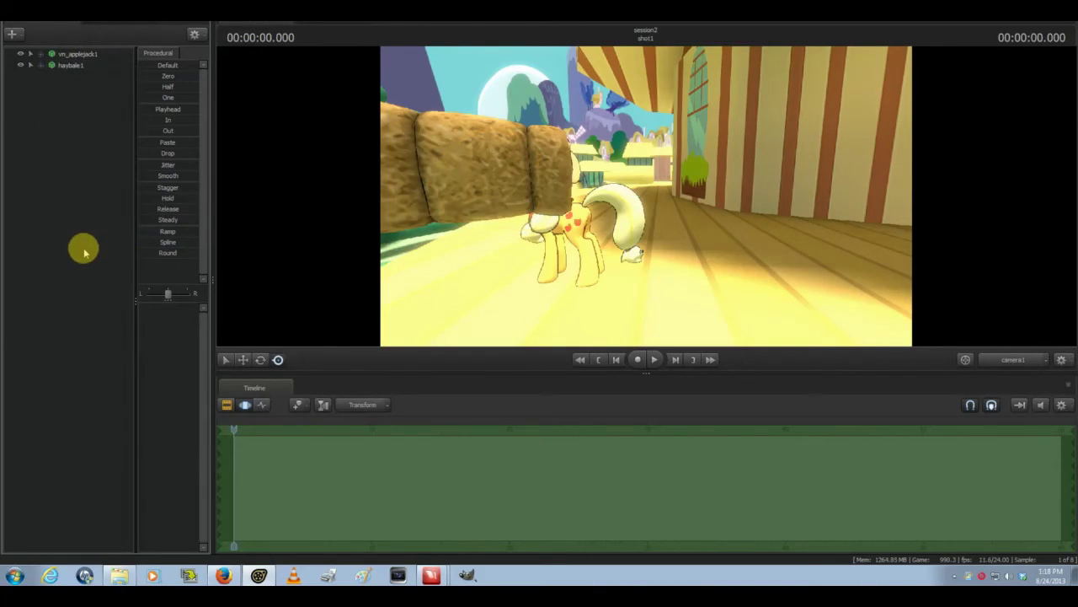
click(69, 67)
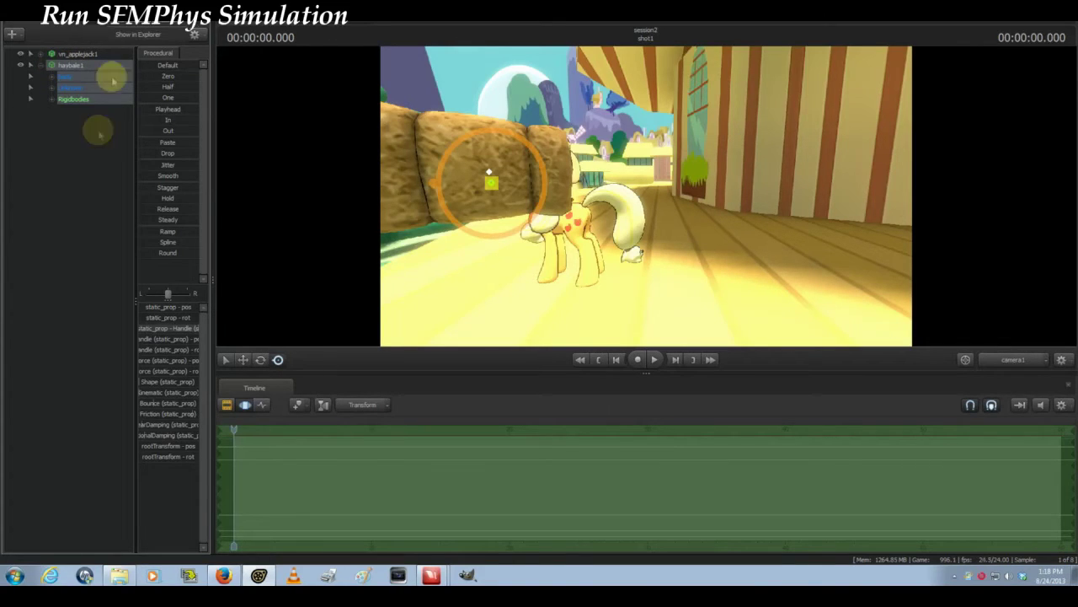
click(83, 160)
click(74, 65)
- Delete the haybale1 animation set, leaving only vm_applejack1
right_click(74, 65)
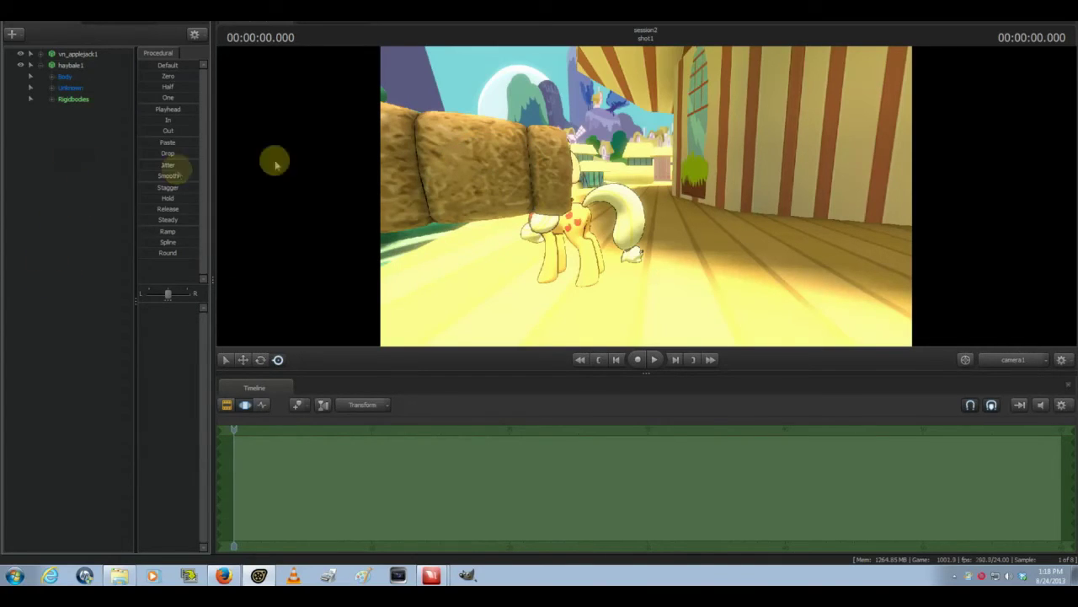
right_click(68, 69)
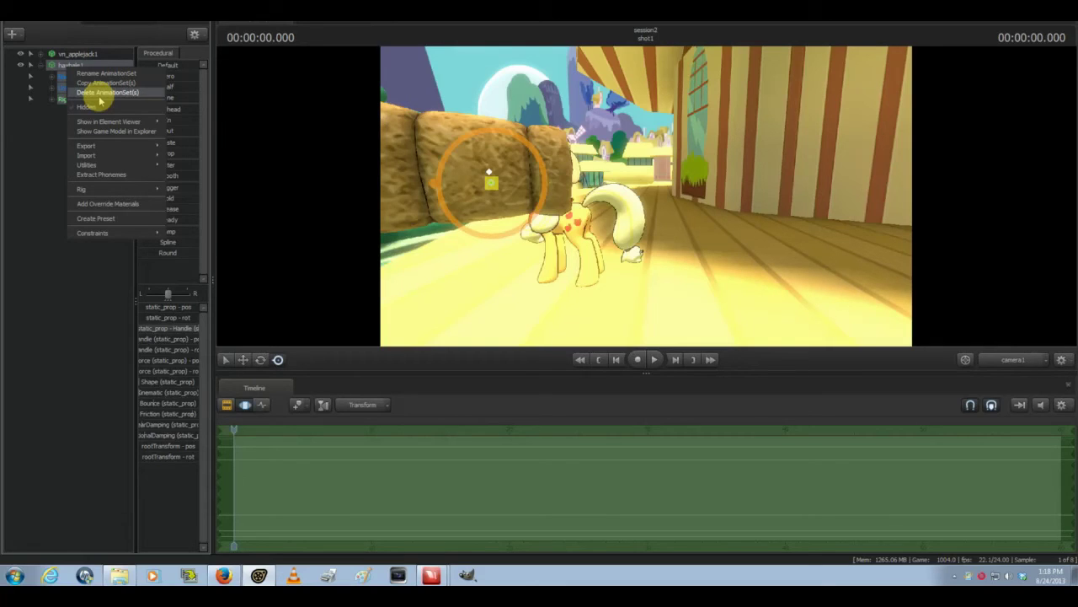
click(101, 92)
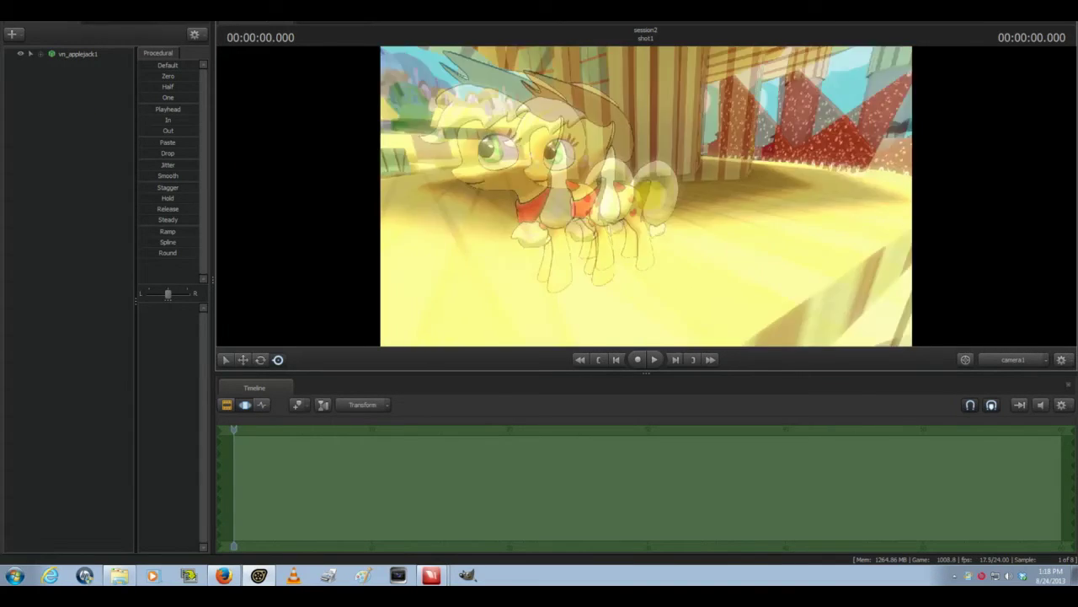
- Open Rig > Load Rig Script for vm_applejack1 to list the scripts folder
drag(645, 196, 640, 199)
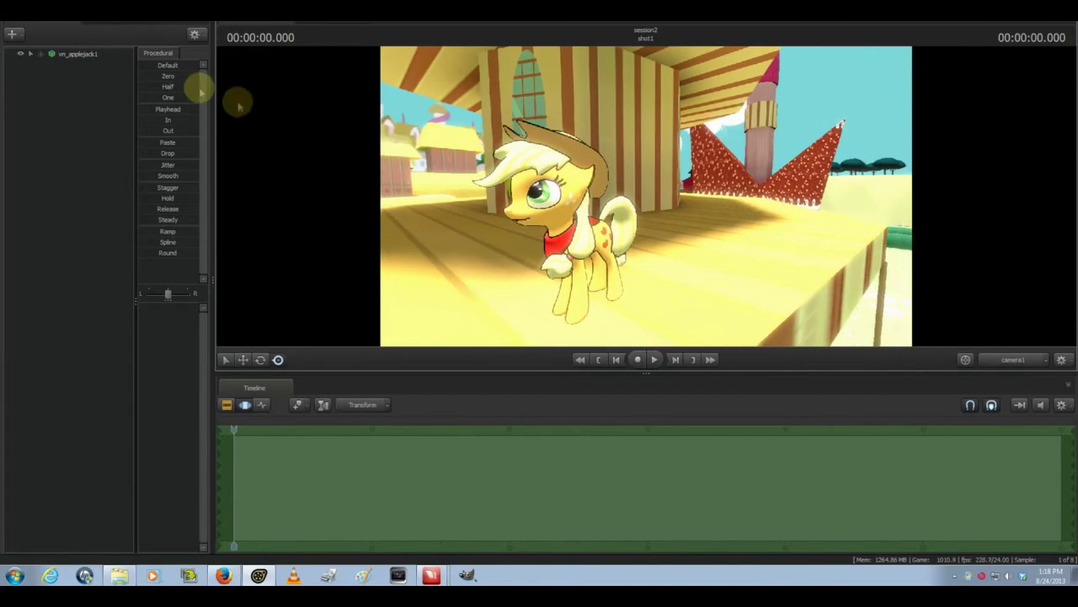
right_click(75, 56)
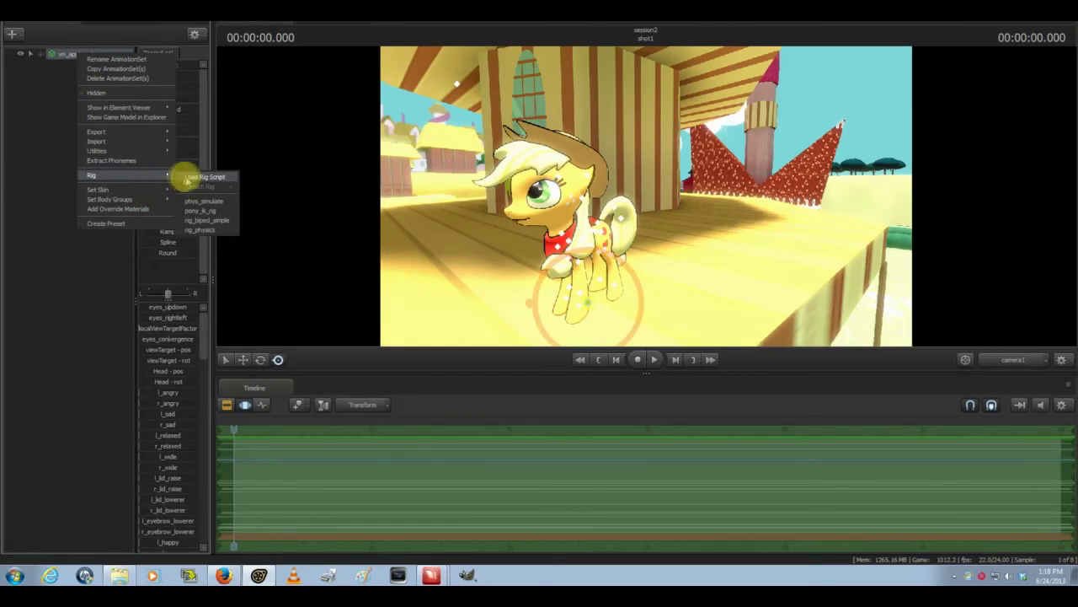
click(194, 176)
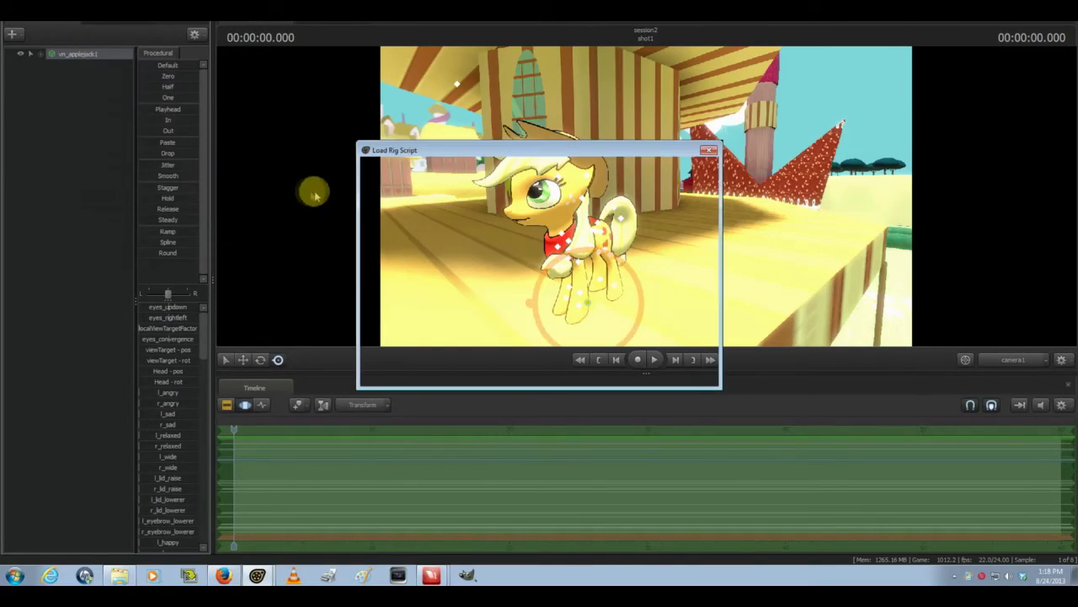
click(225, 575)
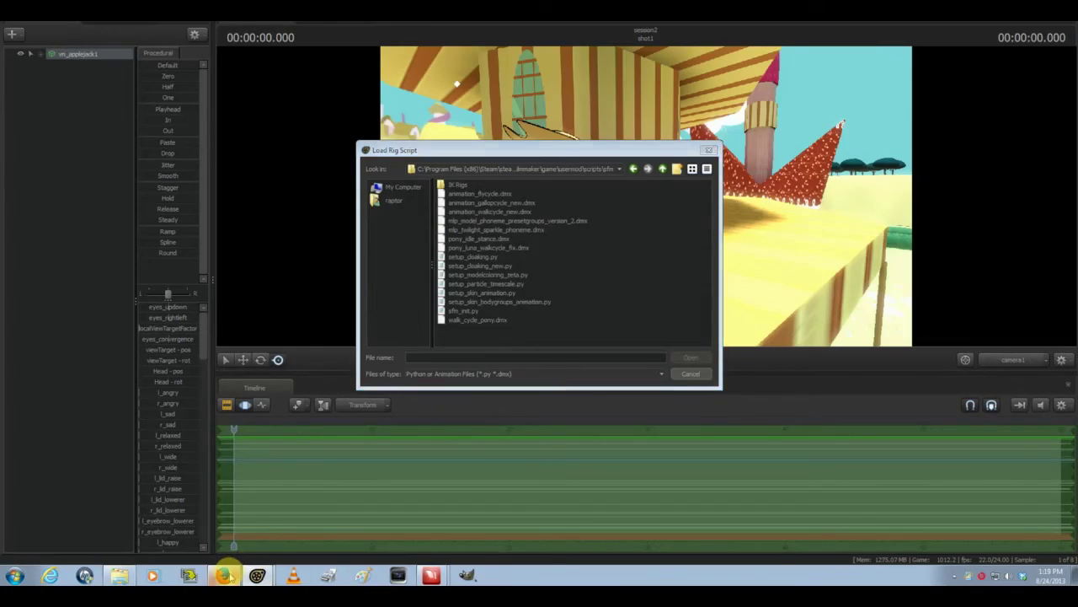
- Open Doc's Color script V2.2 on SFMBox and scroll through its description
scroll(505, 236, up, 4)
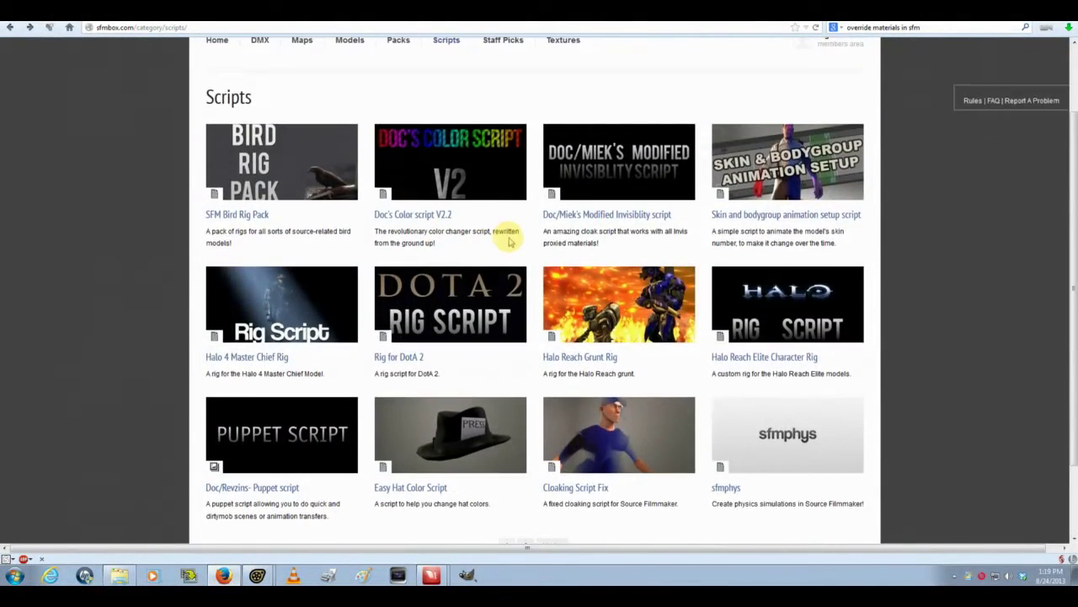
click(439, 302)
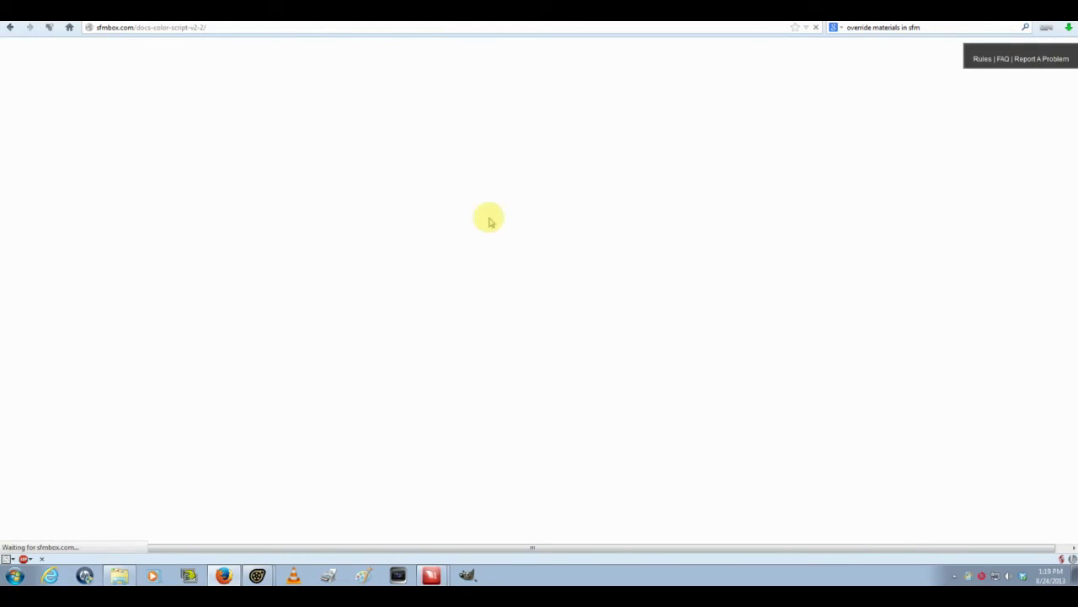
scroll(84, 295, down, 5)
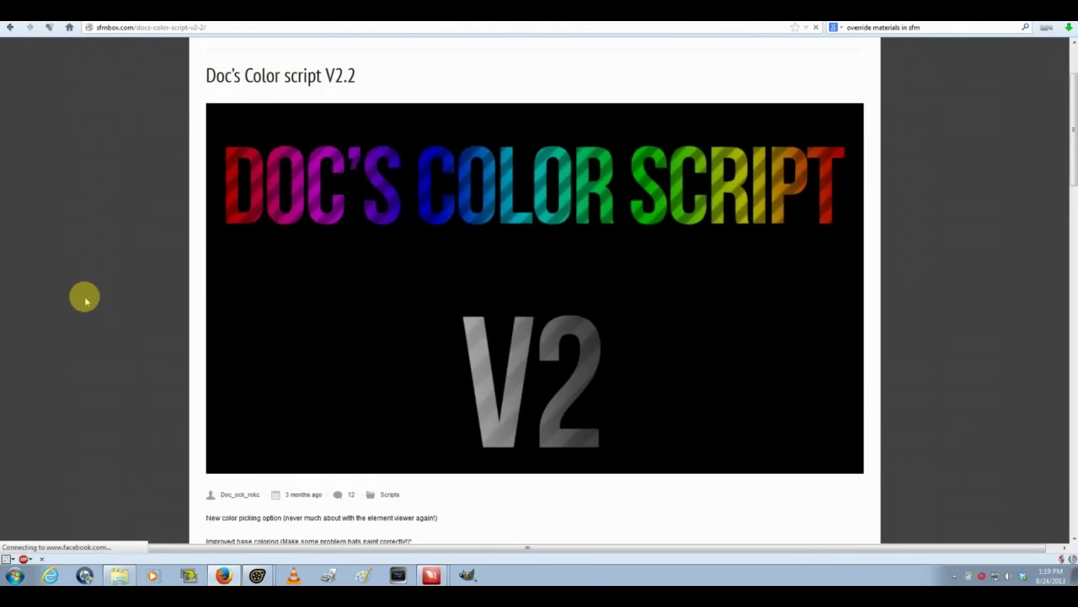
scroll(397, 453, down, 5)
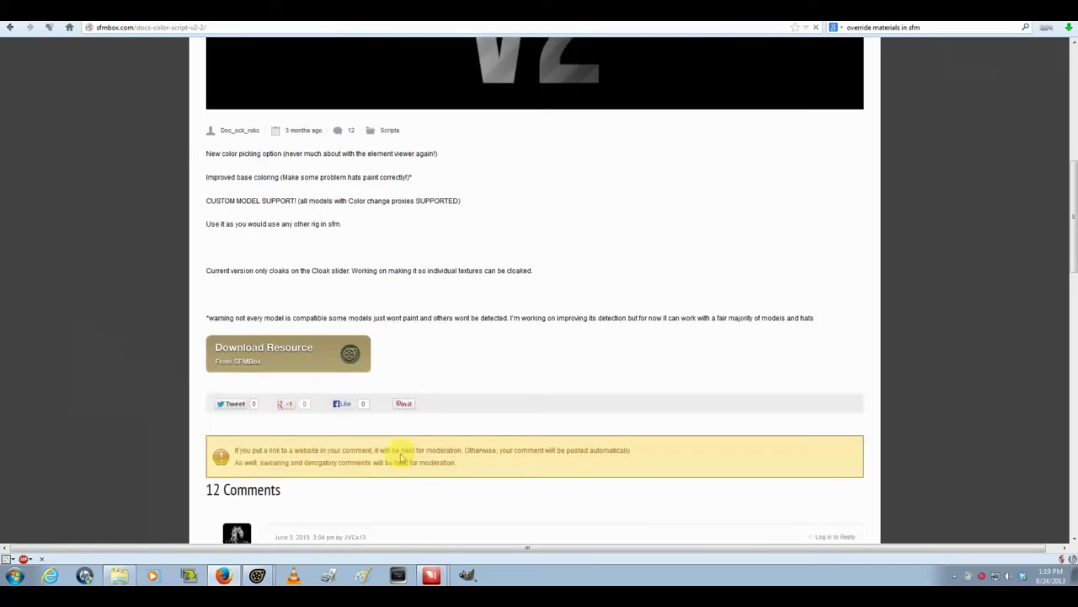
scroll(400, 459, up, 2)
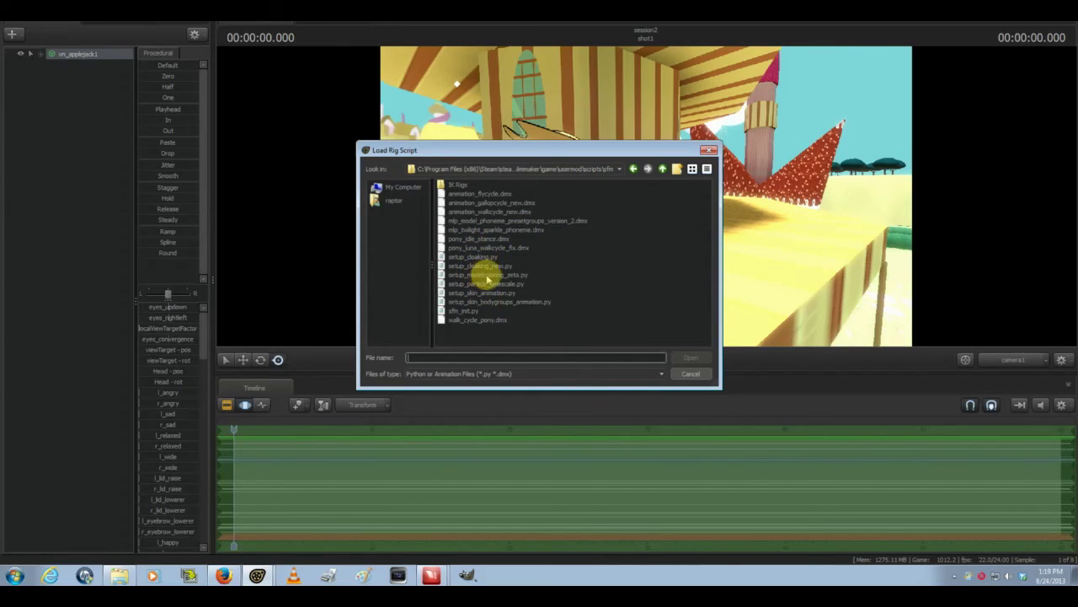
- Load setup_modelcoloring_zeta.py on applejack1 and set its model colour to dark teal
click(488, 276)
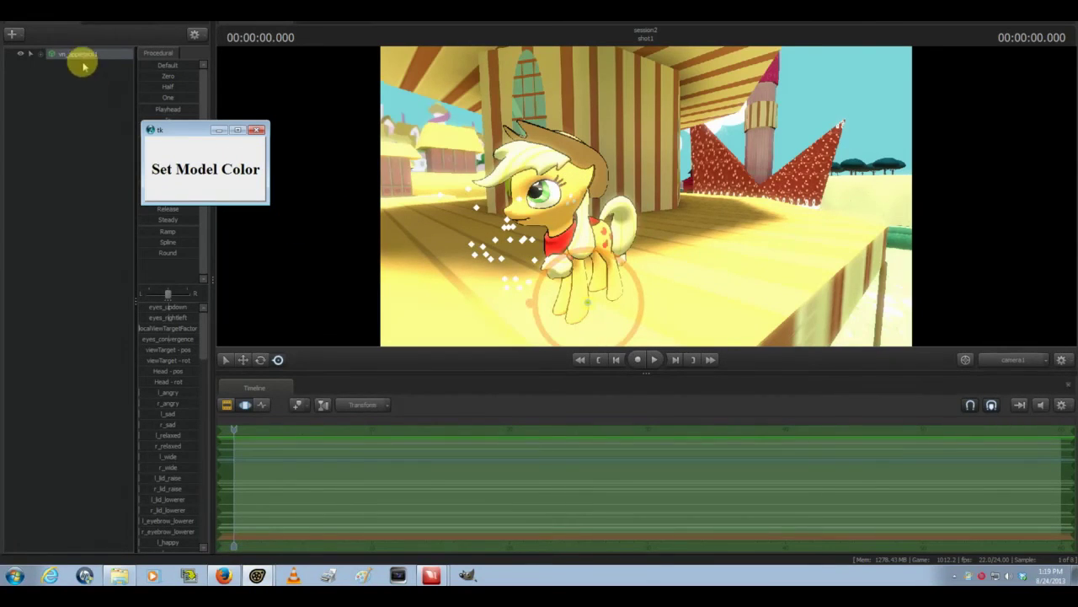
click(192, 169)
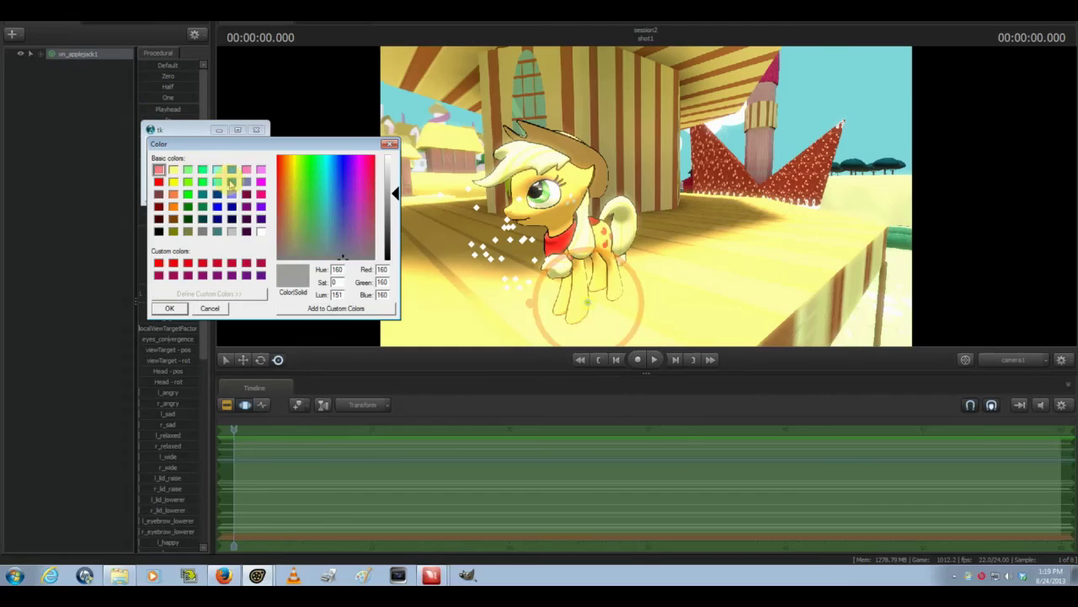
click(202, 220)
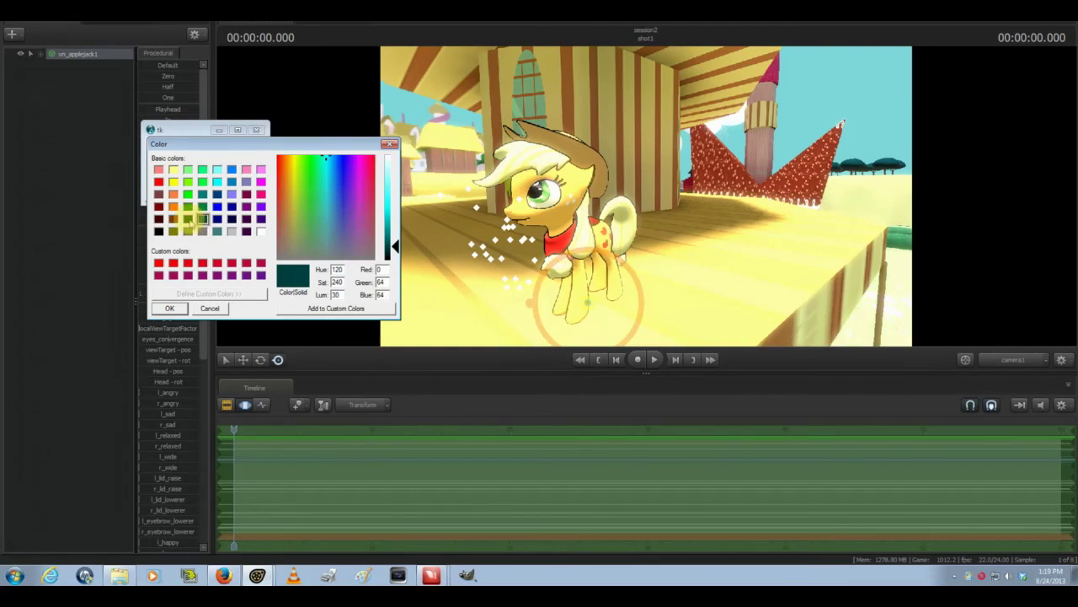
click(162, 309)
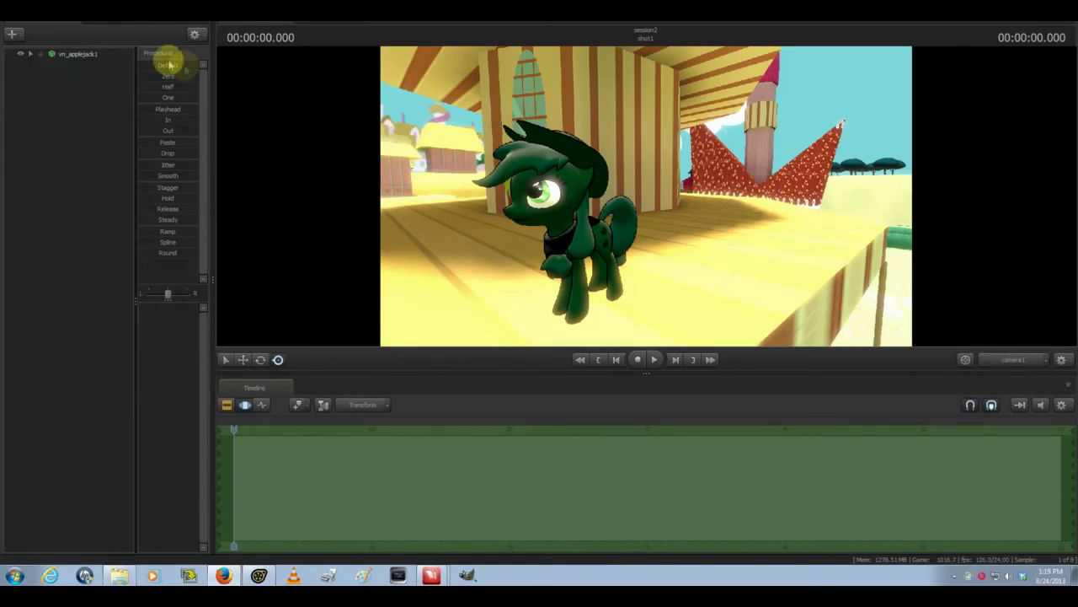
- Remove the override materials from the vn_applejack1 animation set
click(73, 56)
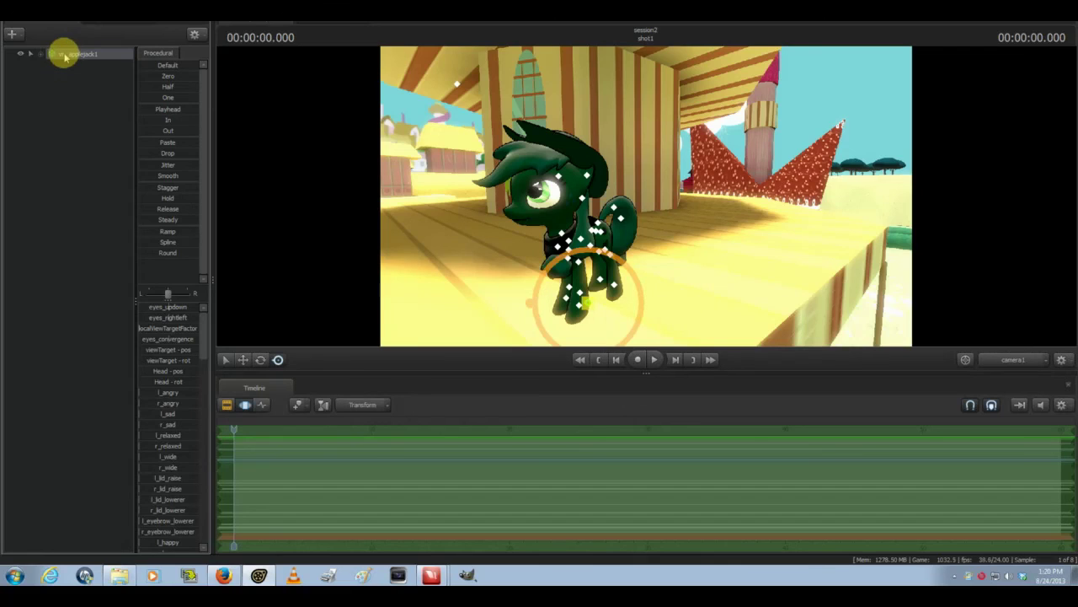
right_click(64, 56)
mouse_move(86, 189)
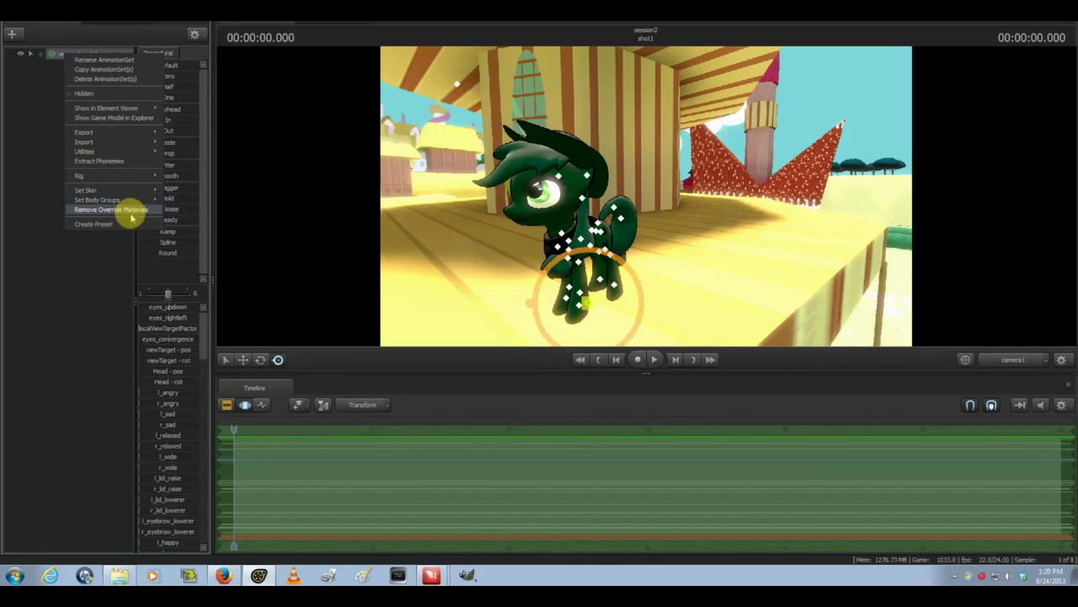
click(33, 69)
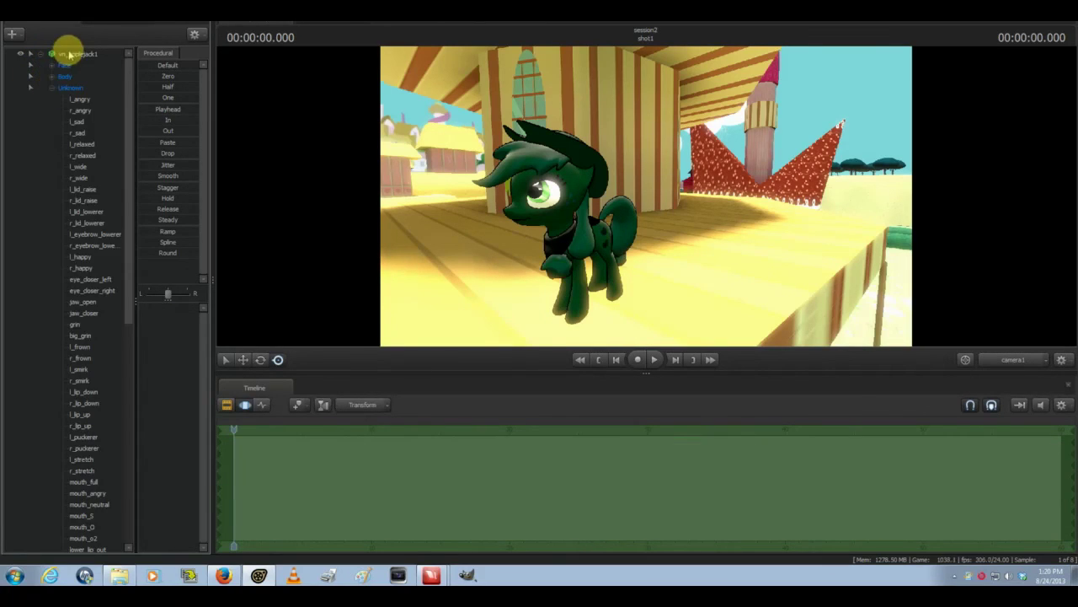
right_click(69, 53)
mouse_move(84, 172)
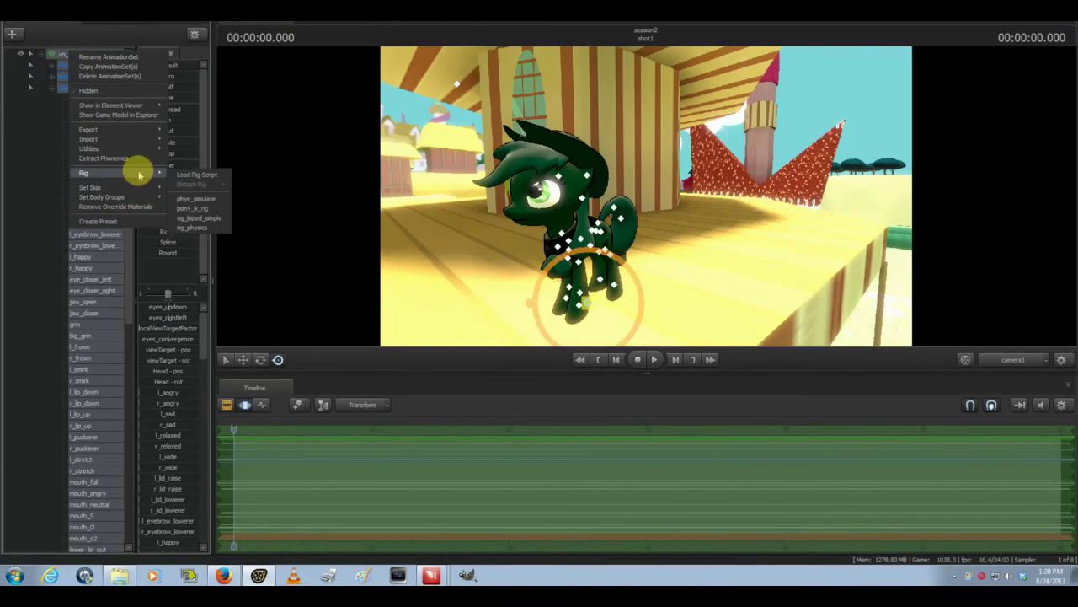
- Load setup_modelcoloring_zeta.py onto the pony again as a rig script
click(196, 173)
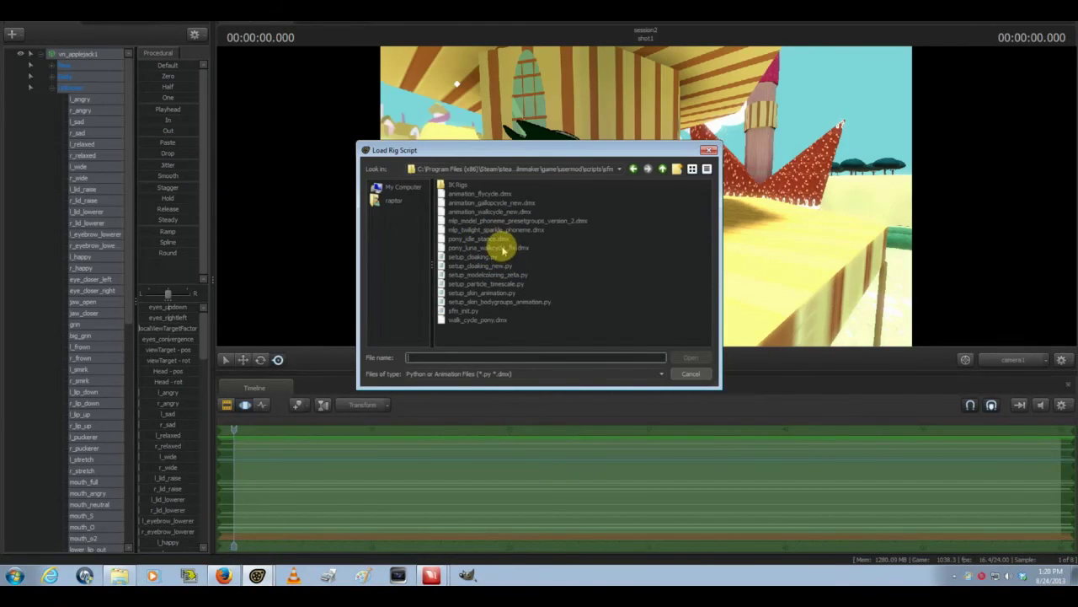
click(498, 275)
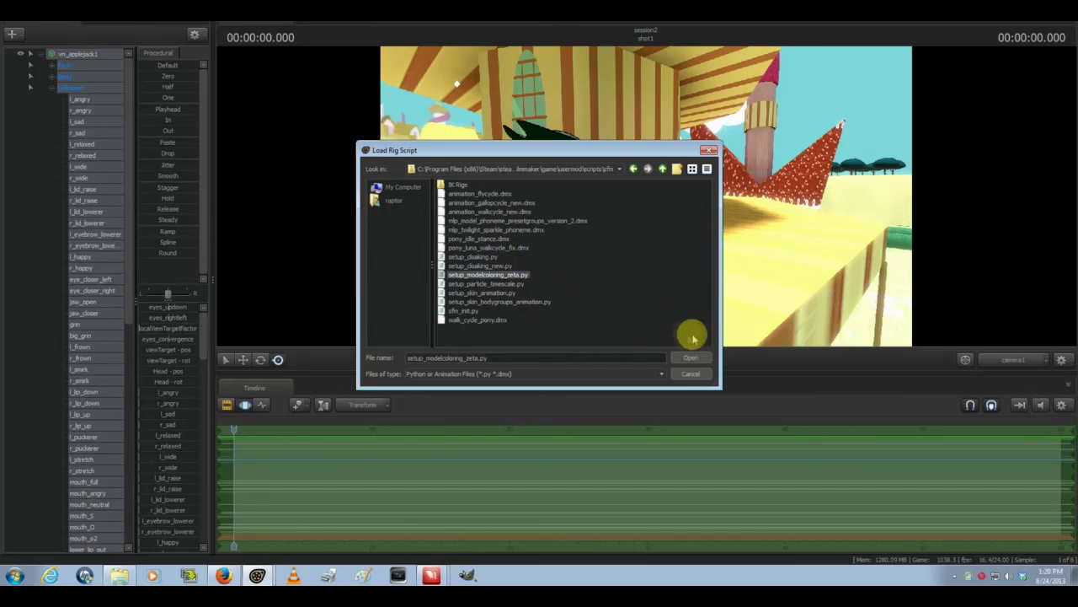
click(691, 357)
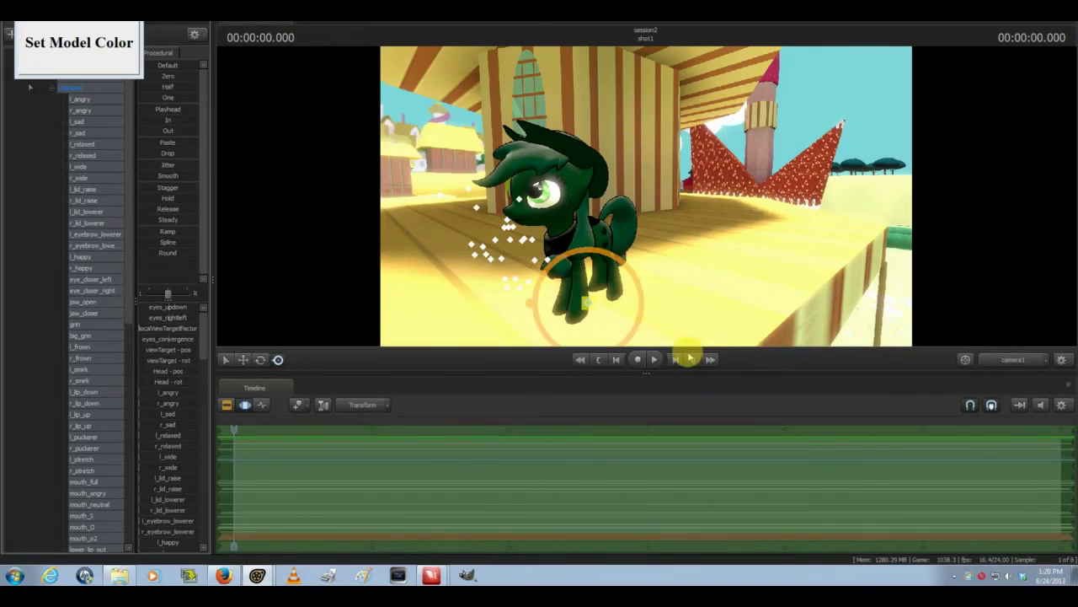
- Set the pony's model colour to black and collapse its control list
click(69, 52)
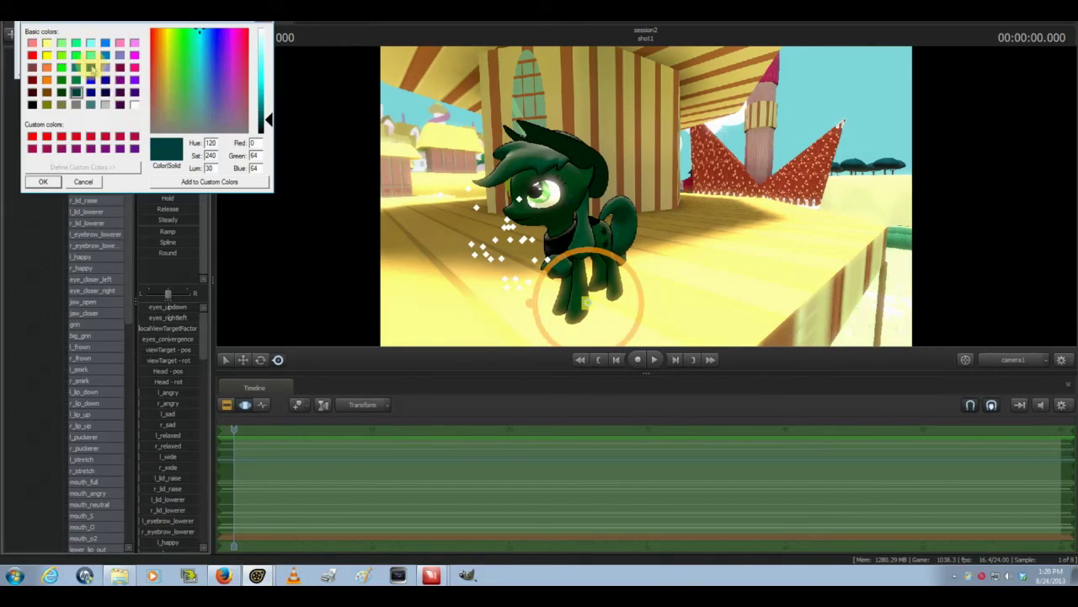
click(90, 68)
click(90, 80)
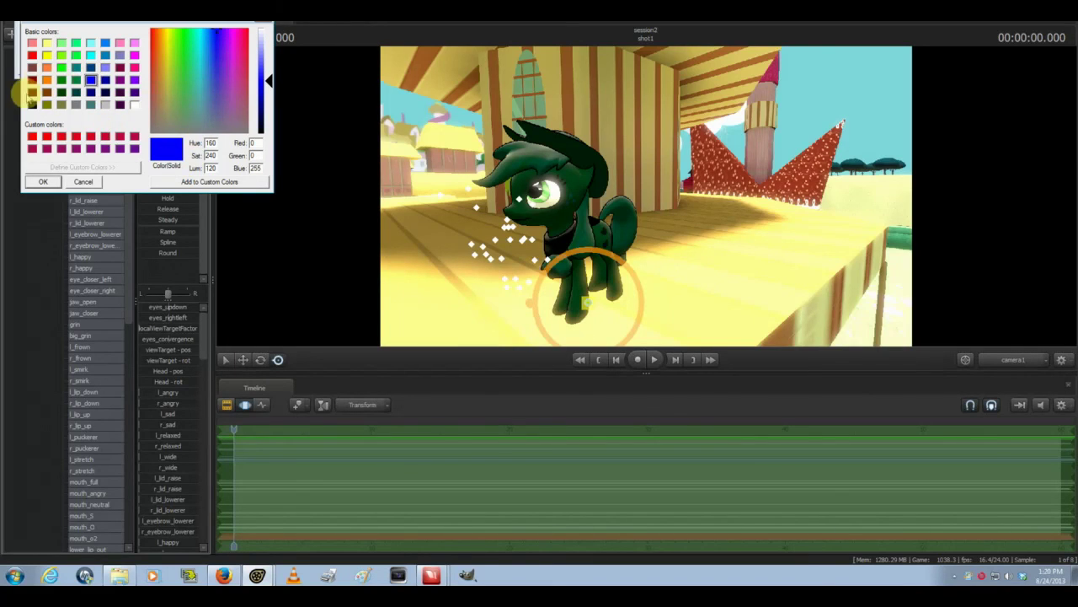
click(31, 104)
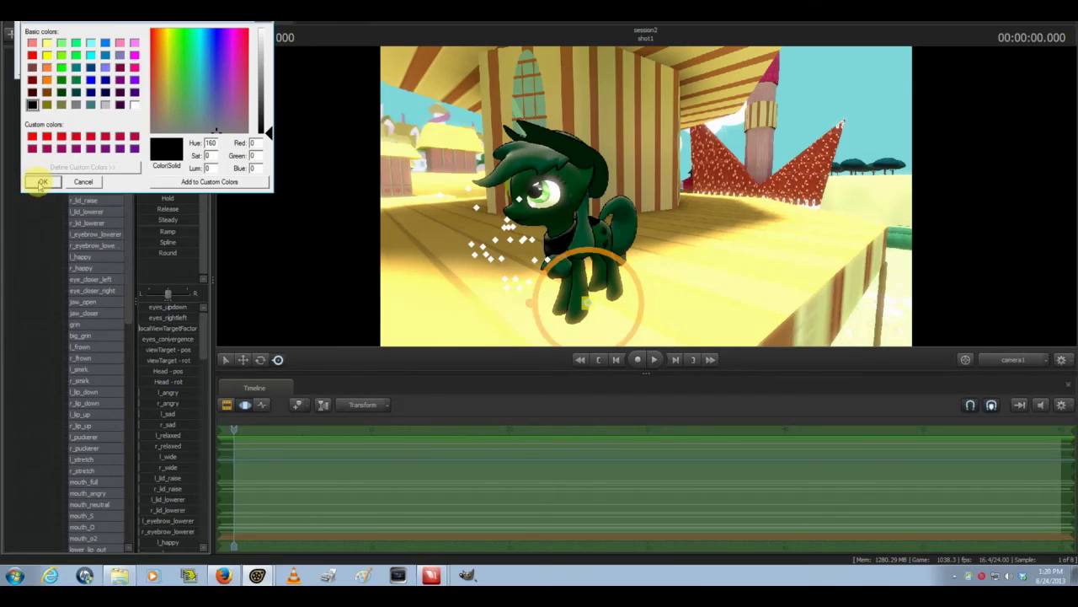
click(38, 182)
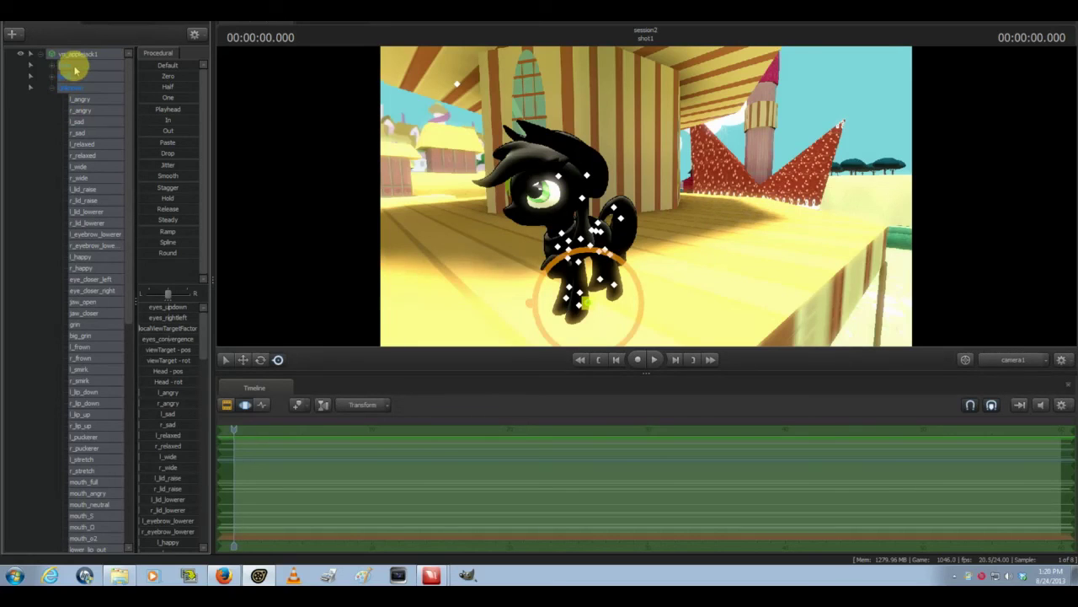
click(40, 56)
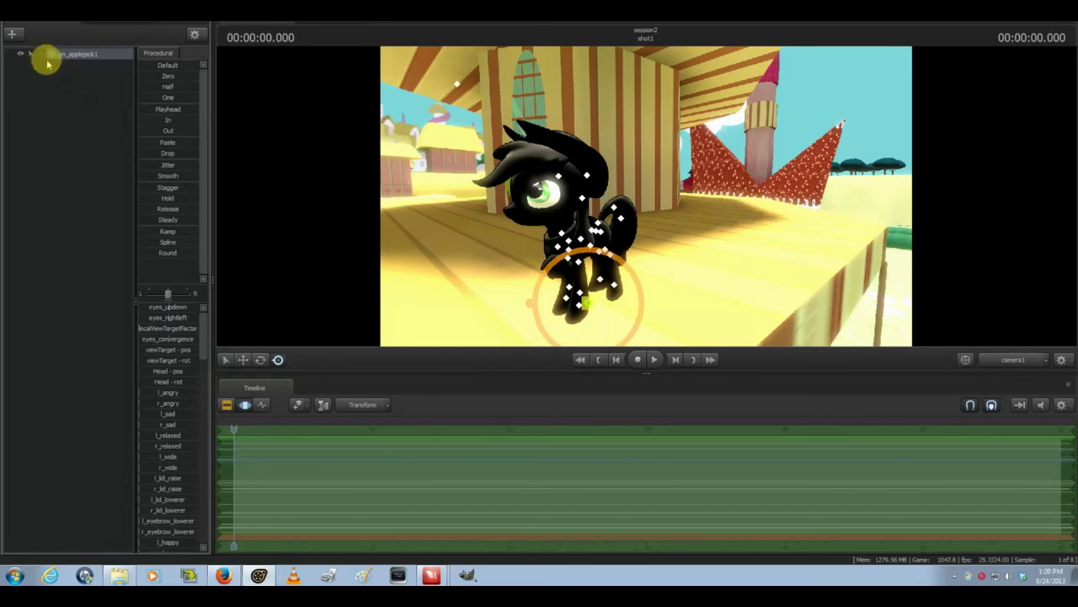